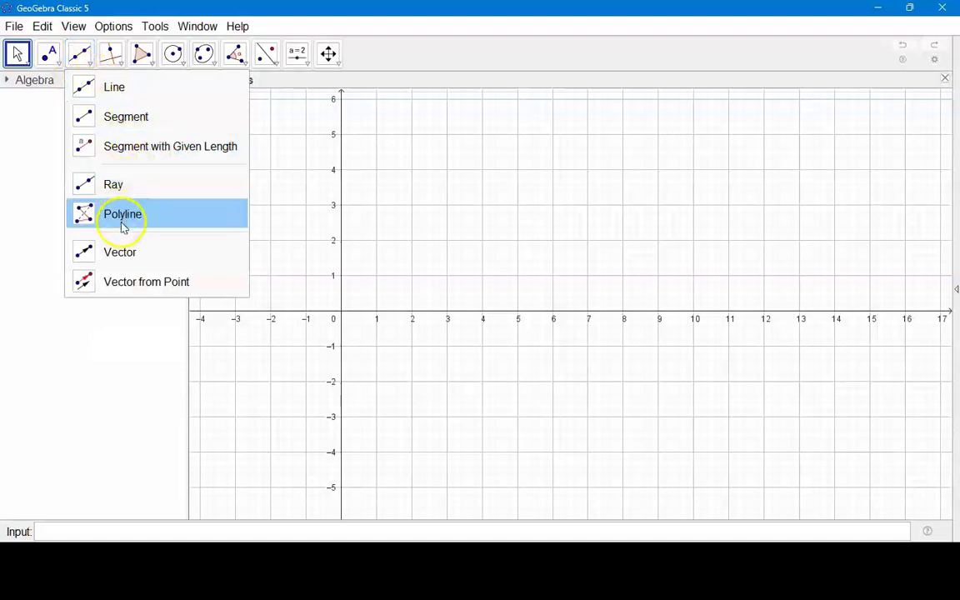
Step: Draw two lines, one through about (2.62, 2.4) and (7.28, 2.3), the other through about (2.48, -1.9) and (7.04, -1.24)
left_click(127, 116)
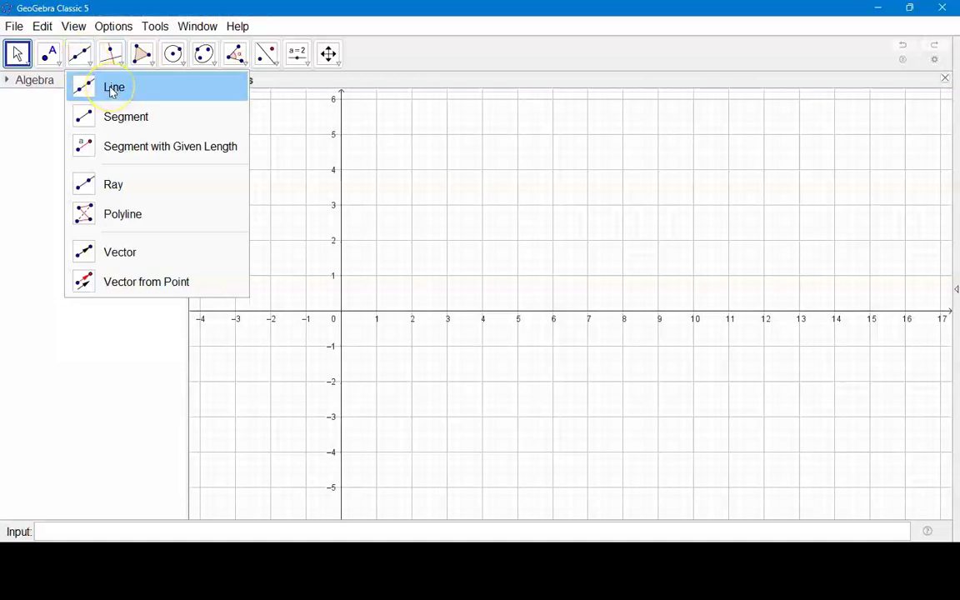
left_click(112, 88)
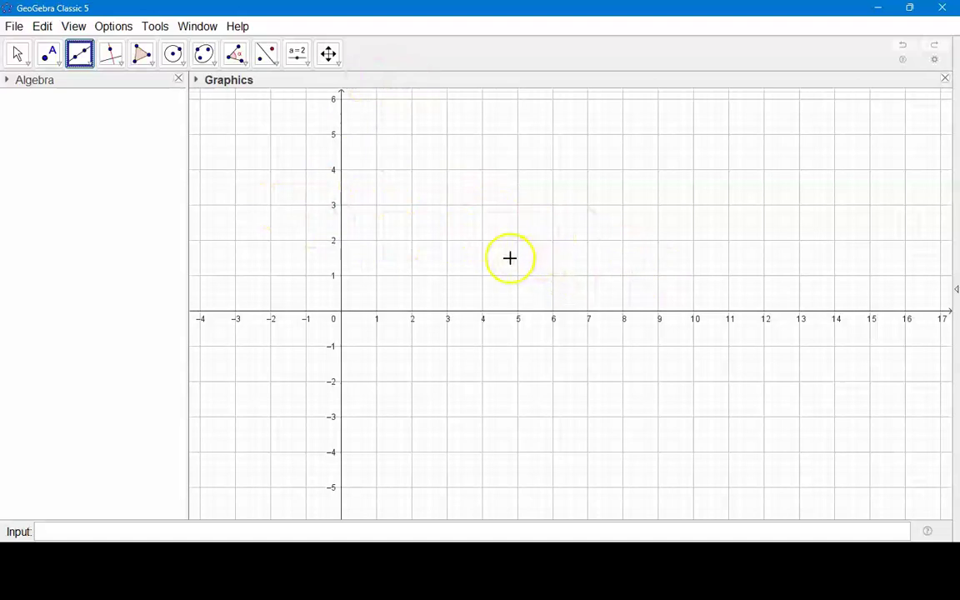
left_click(433, 225)
left_click(598, 229)
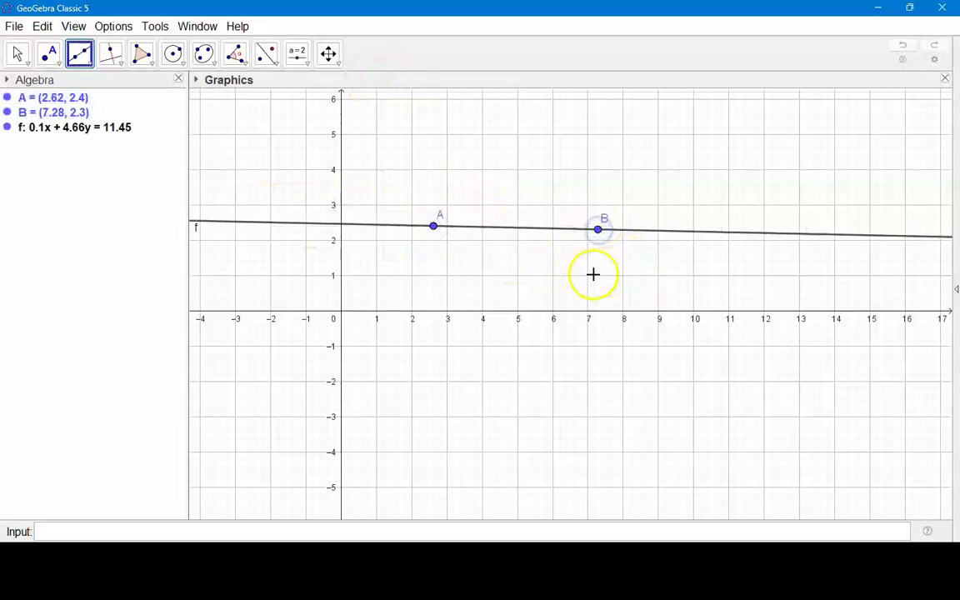
left_click(428, 377)
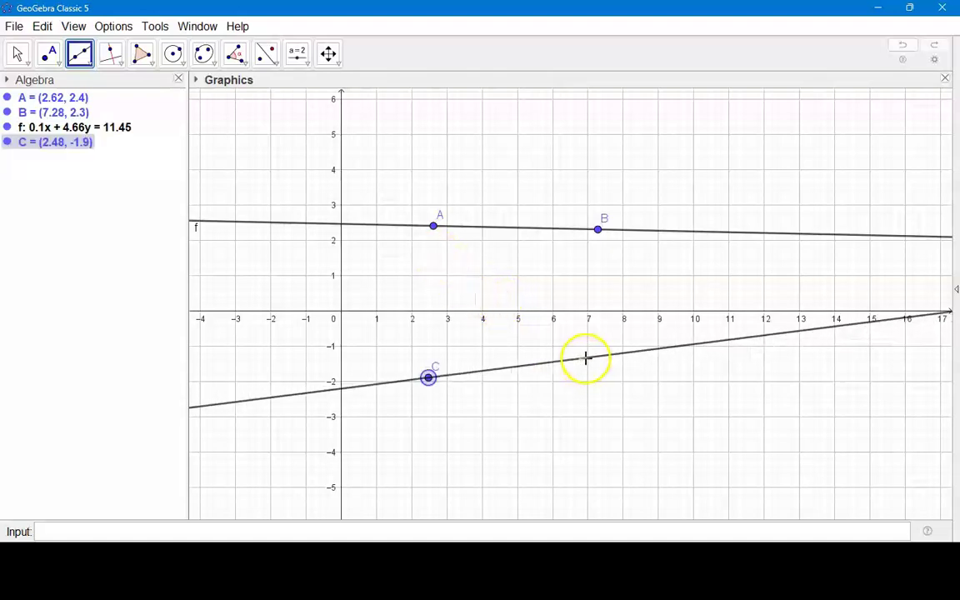
left_click(589, 356)
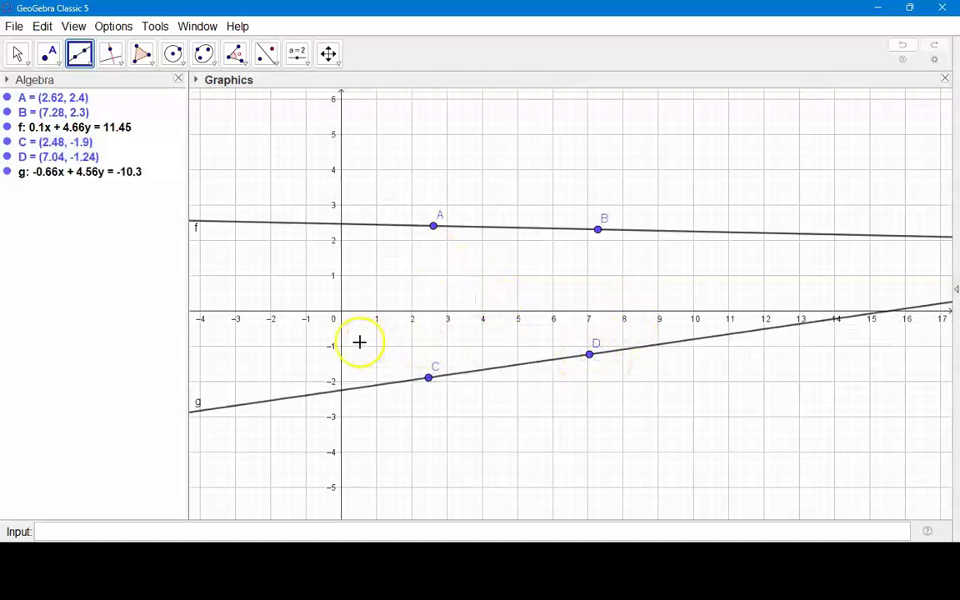
Step: Colour the line through A and B orange, give it a solid line style and make it thicker
left_click(197, 80)
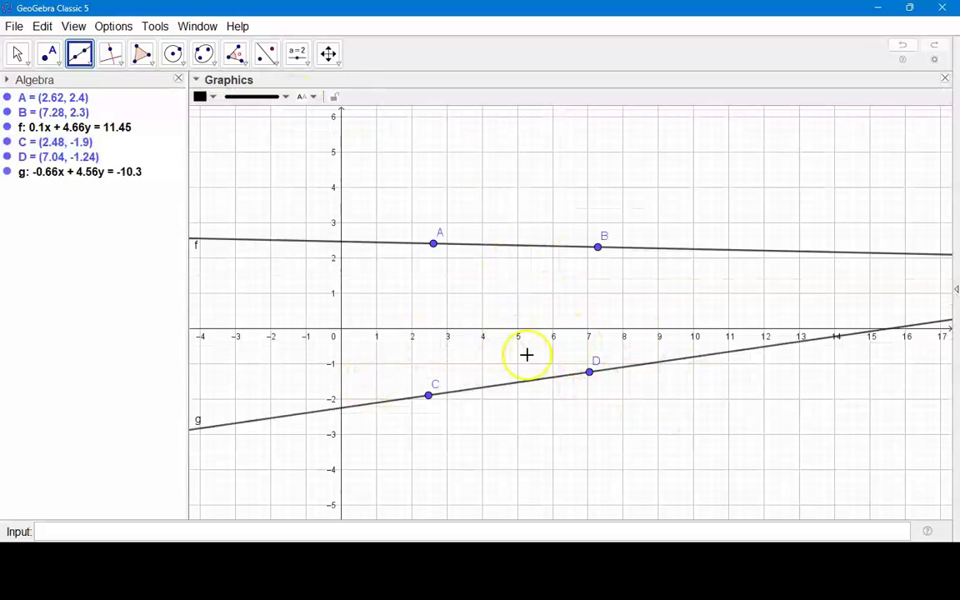
left_click(17, 54)
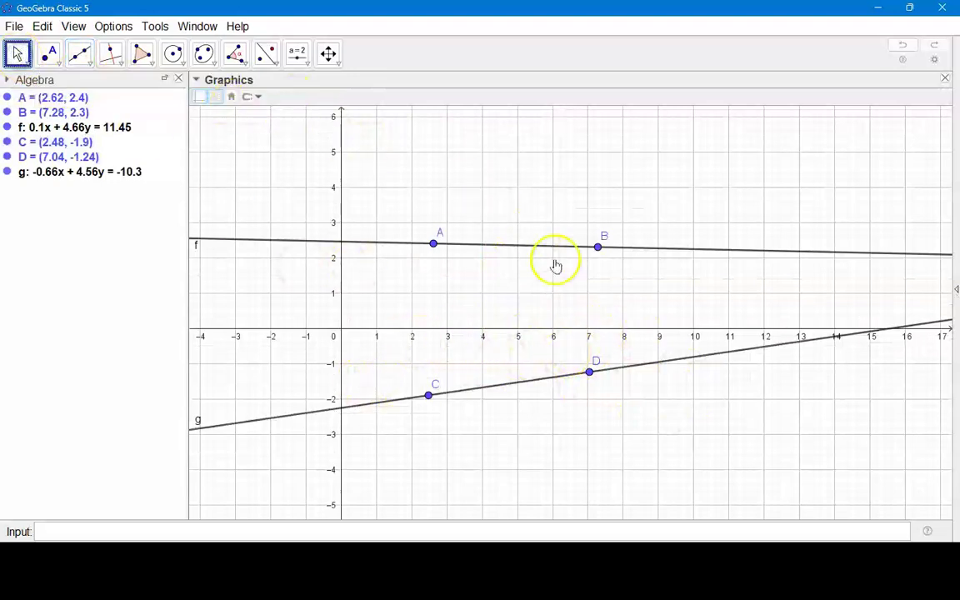
left_click(464, 242)
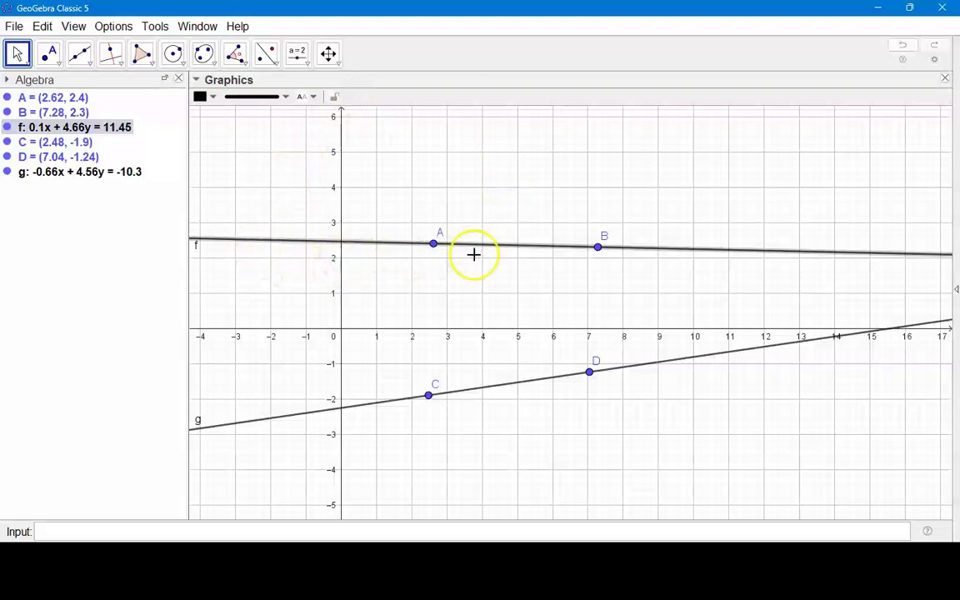
left_click(209, 98)
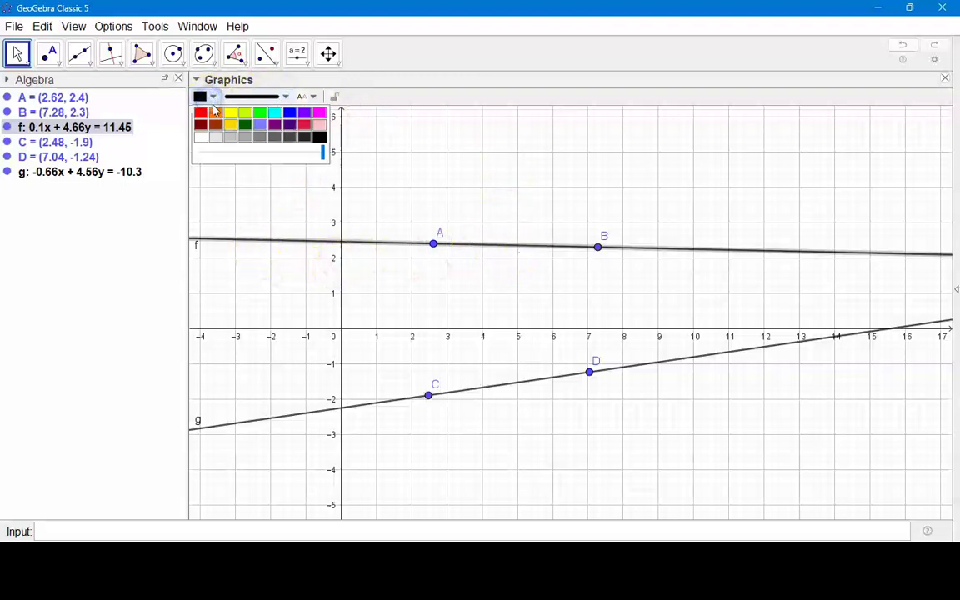
left_click(215, 112)
left_click(258, 96)
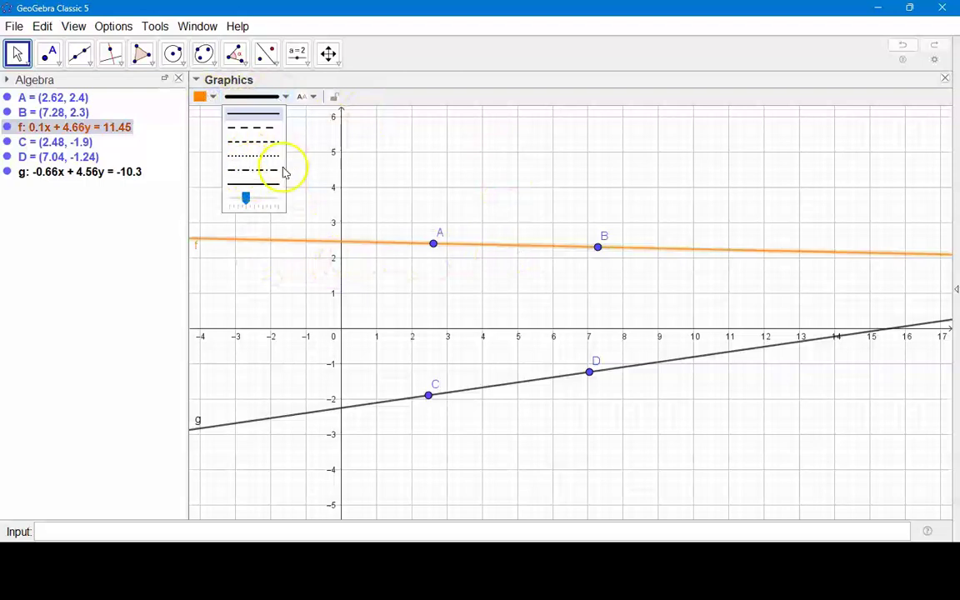
left_click(260, 185)
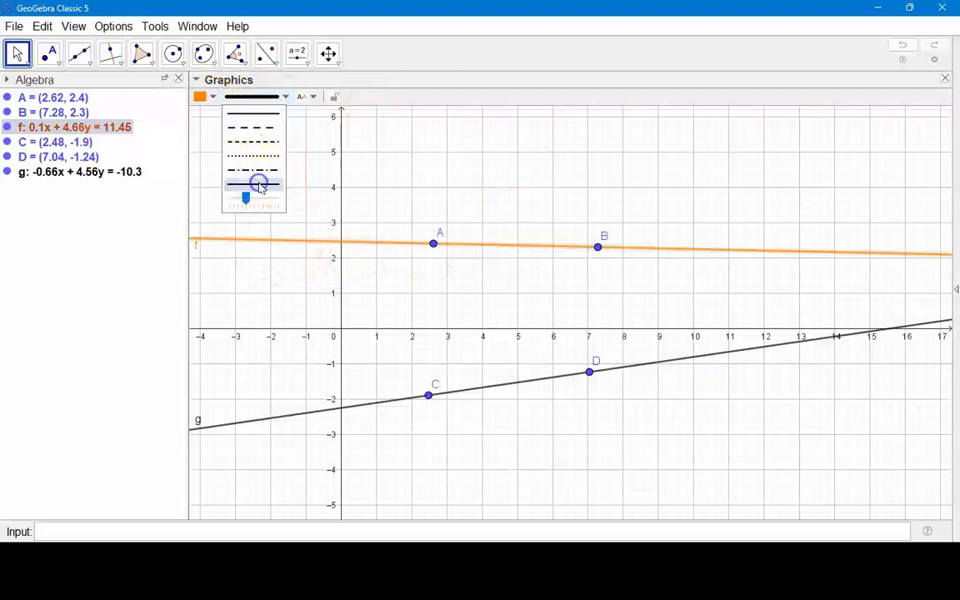
mouse_move(246, 200)
left_mouse_down()
mouse_move(270, 204)
mouse_move(255, 203)
left_mouse_up()
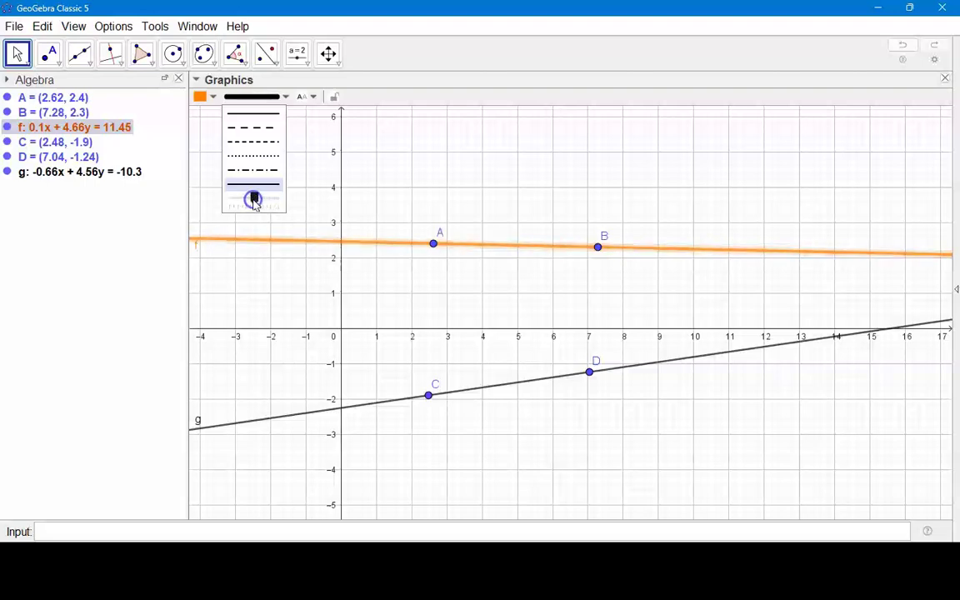
Step: Label lines f and g with Name & Value, and move the label of line g just above its line
left_click(312, 99)
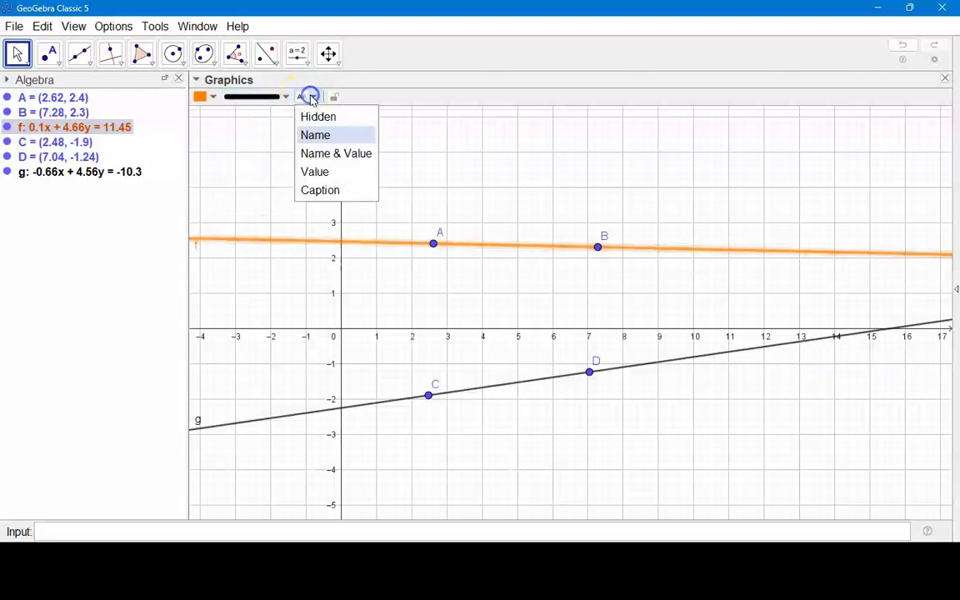
left_click(308, 151)
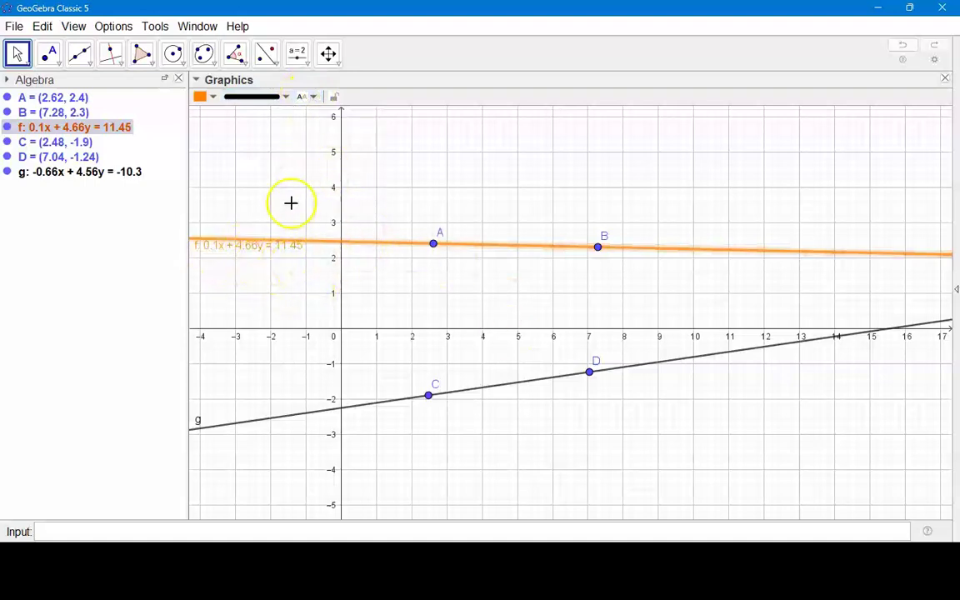
left_click(507, 383)
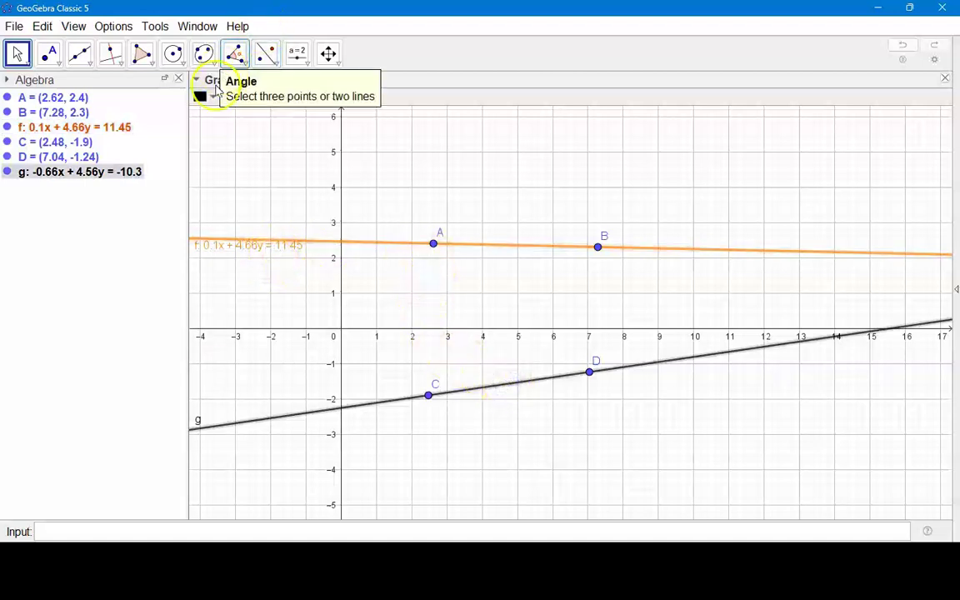
left_click(313, 98)
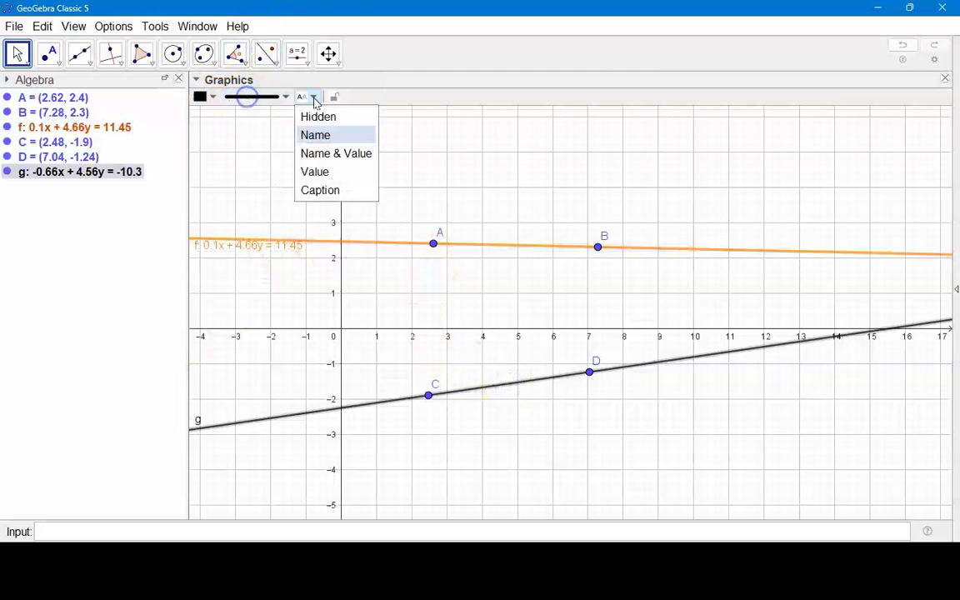
left_click(330, 155)
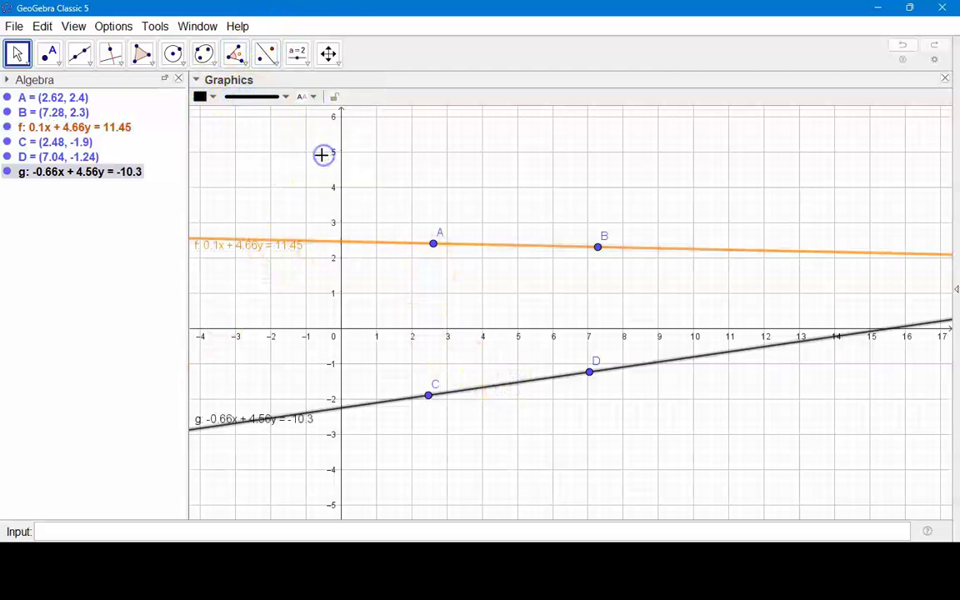
left_click_drag(229, 421, 242, 399)
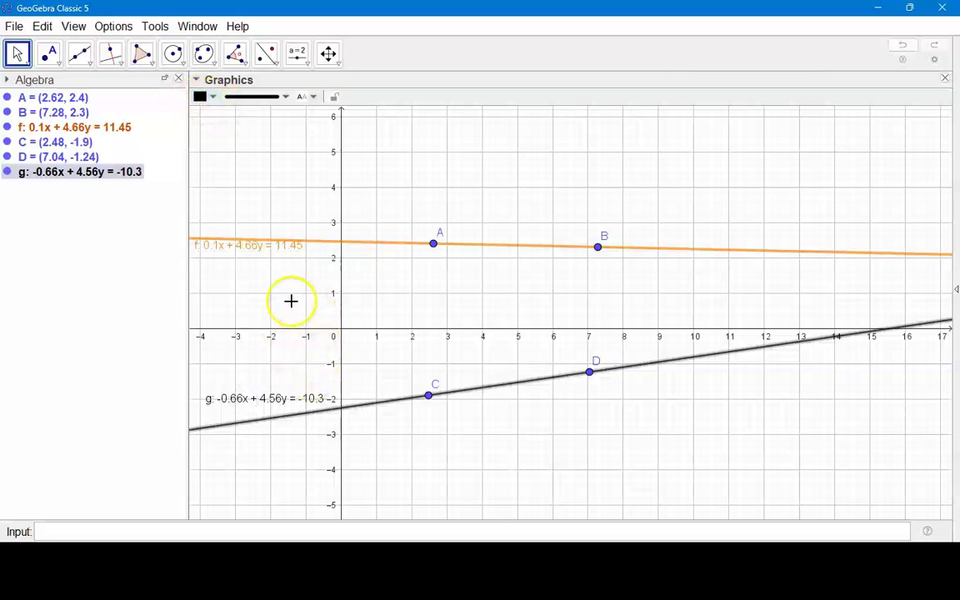
Step: Hide the grid and move the orange line's label just above the line
left_click(292, 299)
left_click(216, 97)
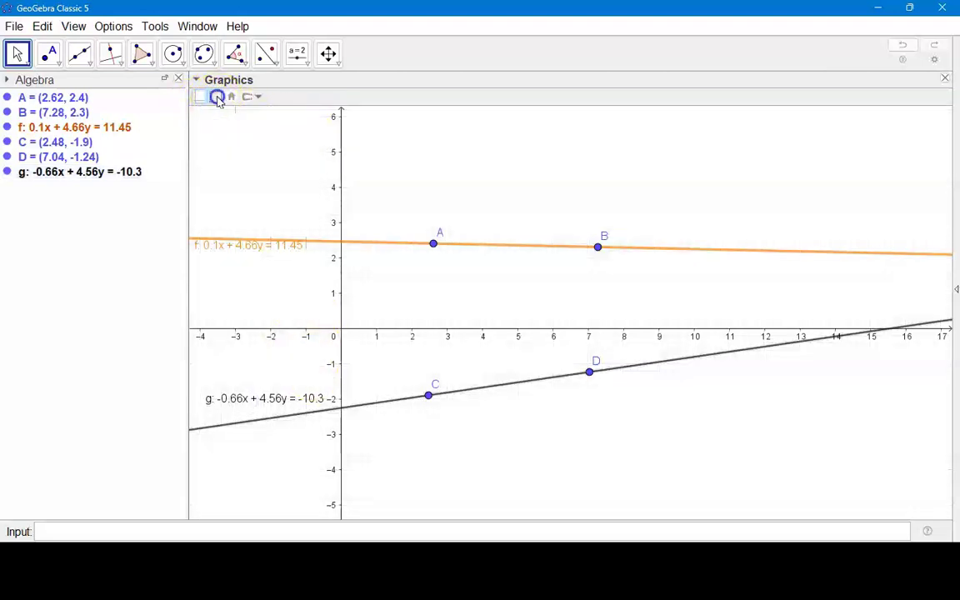
left_click_drag(250, 254, 270, 217)
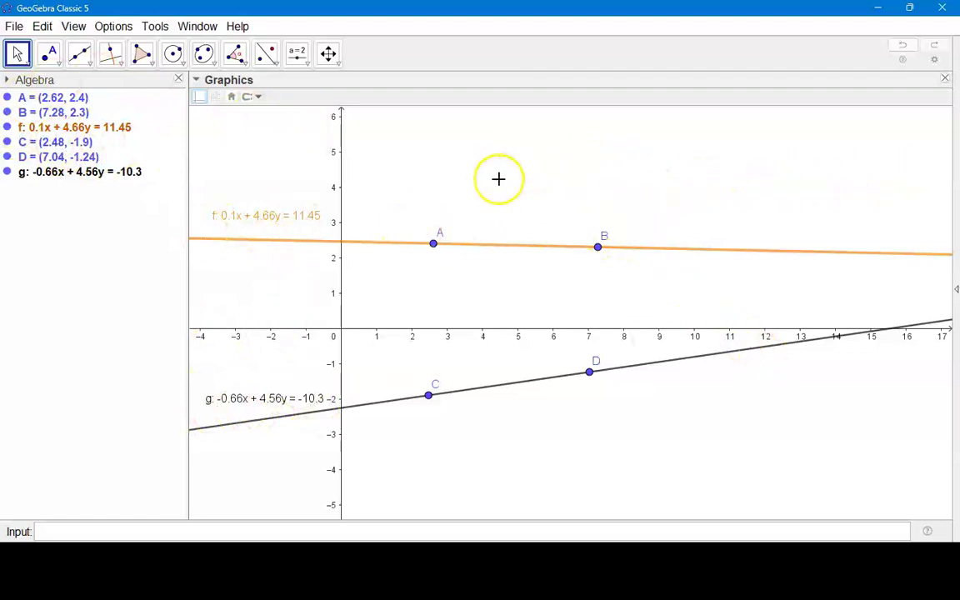
Step: Place two points, one on the x-axis at (3, 0) and one at about (10.04, 3.58)
left_click(58, 65)
left_click(86, 86)
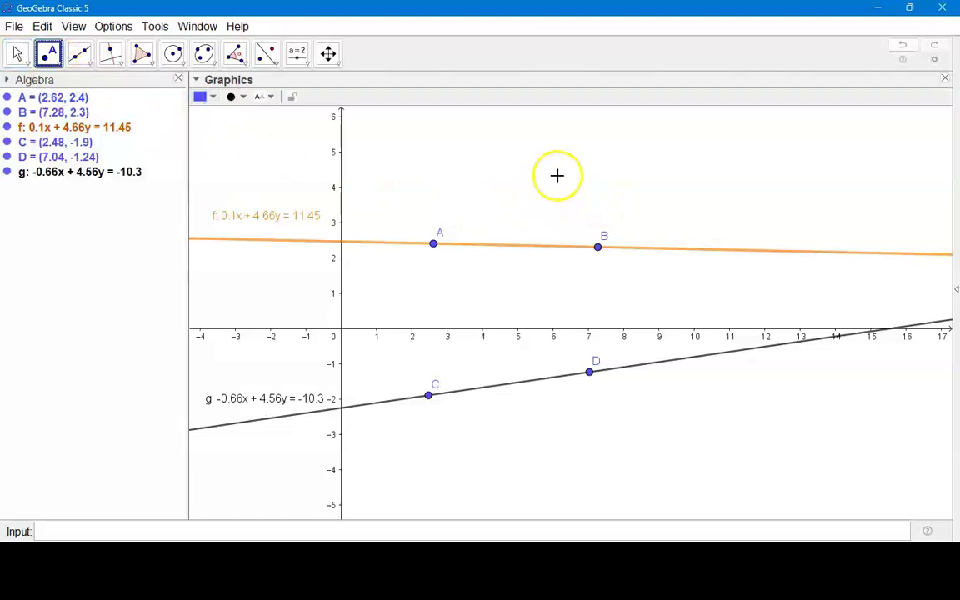
left_click(447, 328)
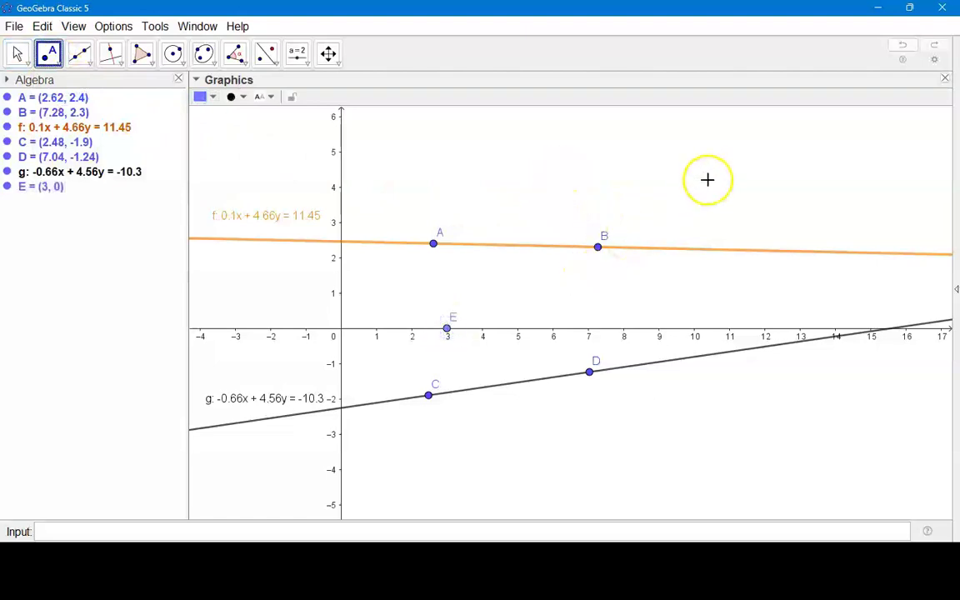
left_click(695, 201)
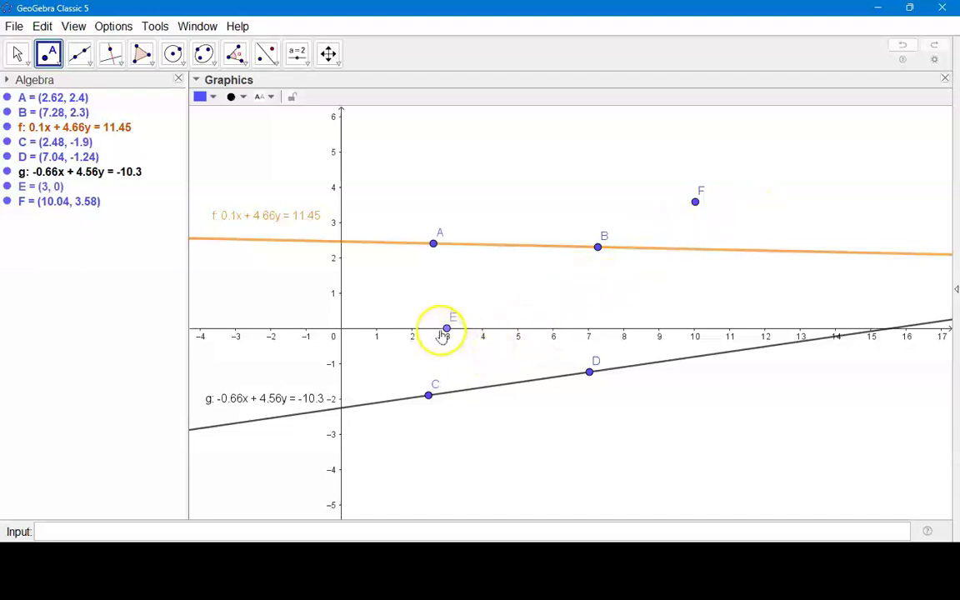
Step: Draw a line through the existing points E and F
left_click(84, 57)
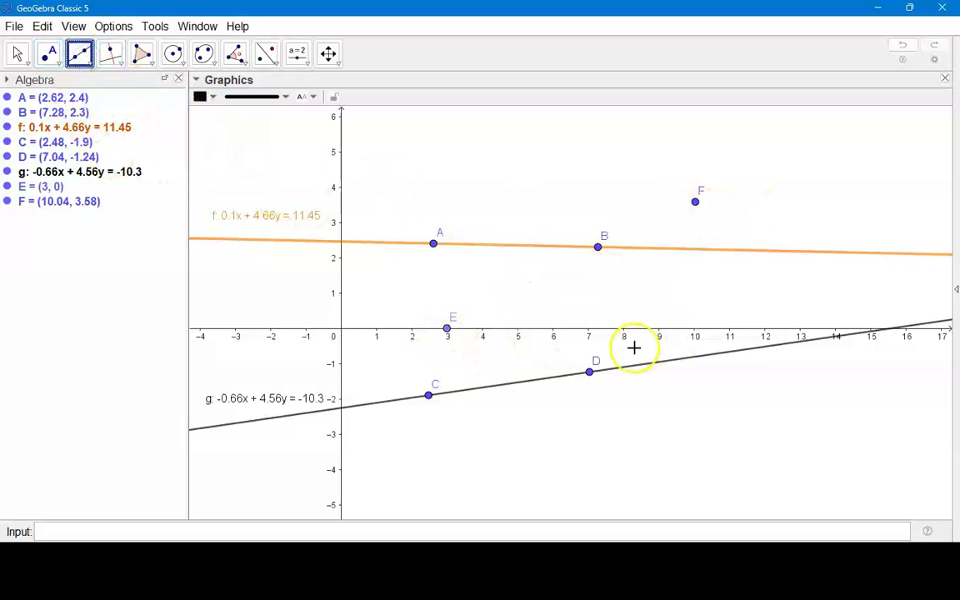
left_click(446, 327)
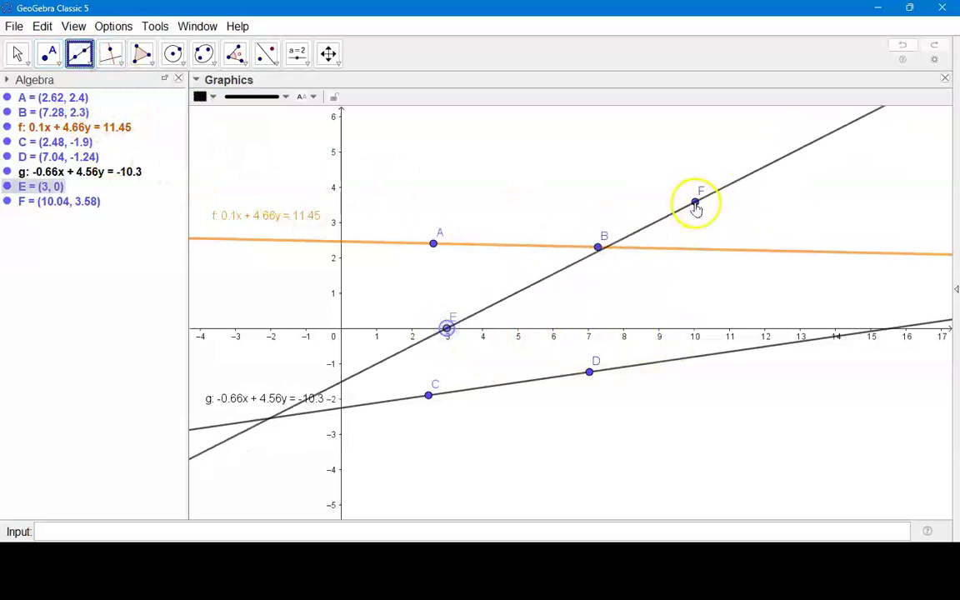
left_click(696, 203)
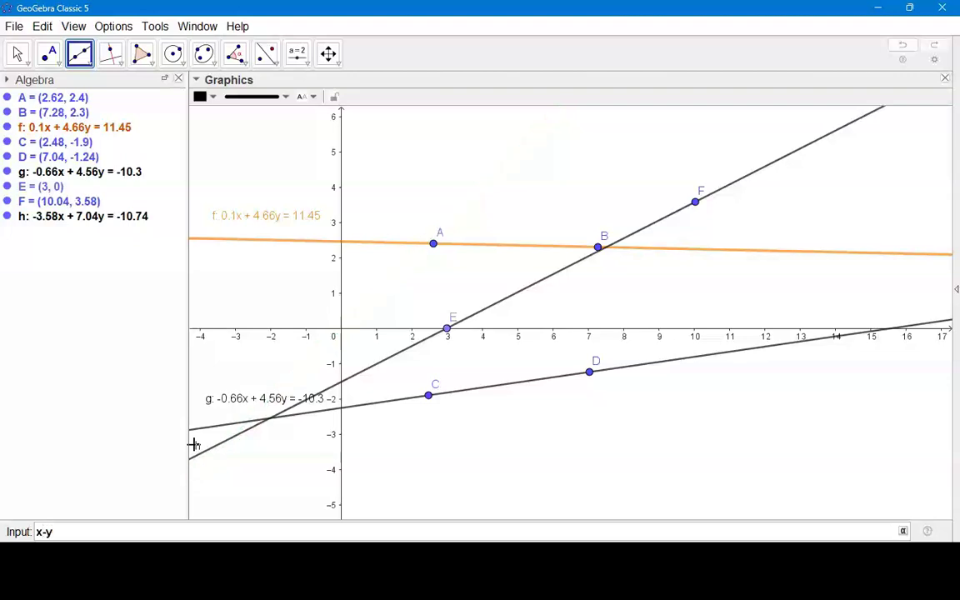
Step: Plot a line by entering the equation x-y+2=0
type("0")
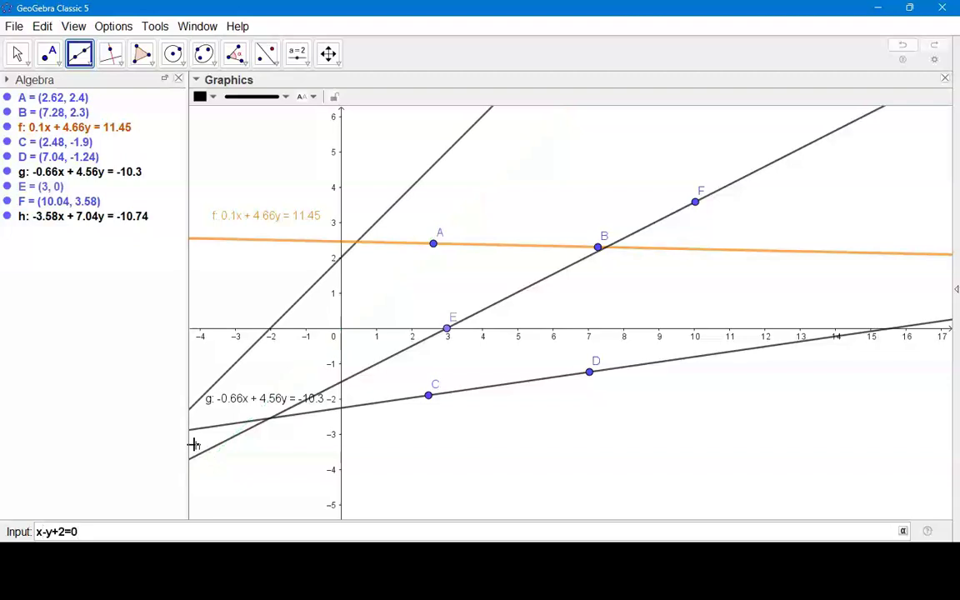
key("Return")
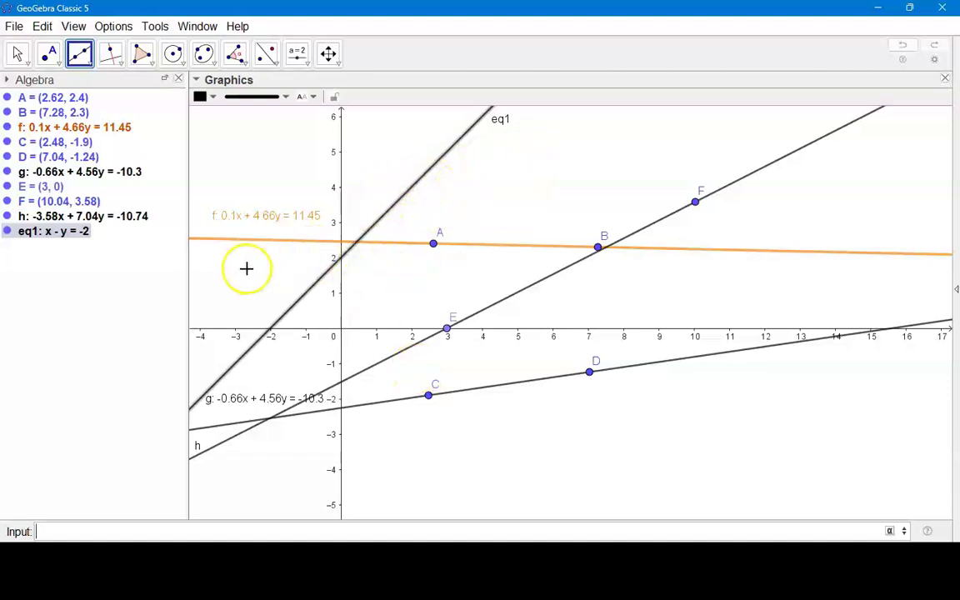
key("Escape")
Step: Set the label of line eq1 to Name & Value and colour the line blue in its object properties
right_click(412, 192)
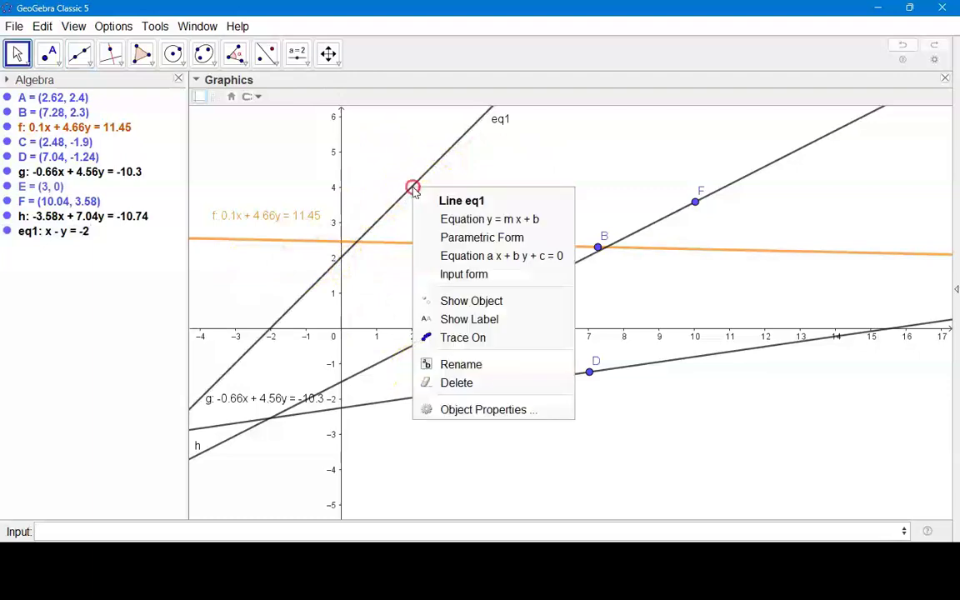
left_click(474, 411)
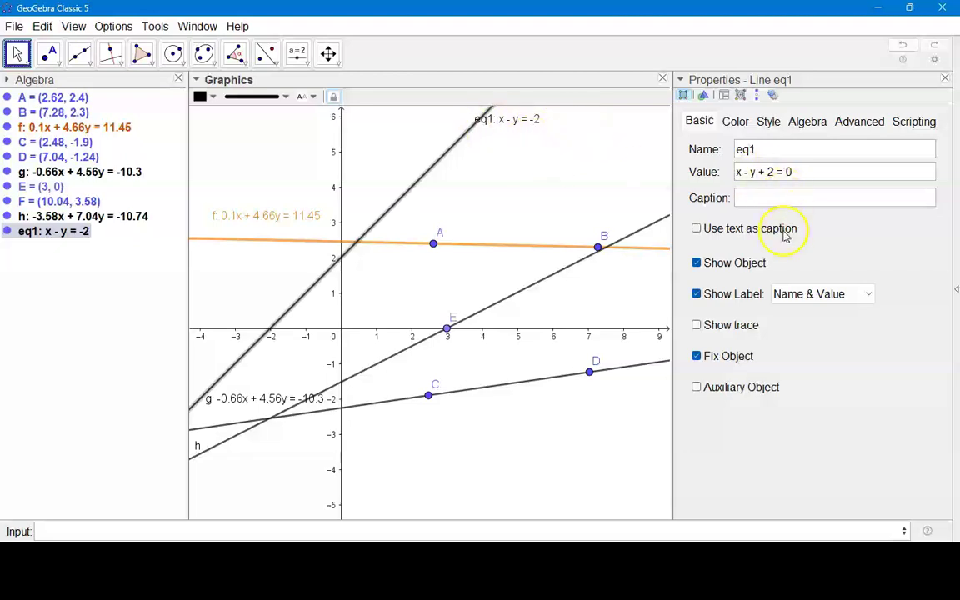
left_click(733, 123)
left_click(613, 160)
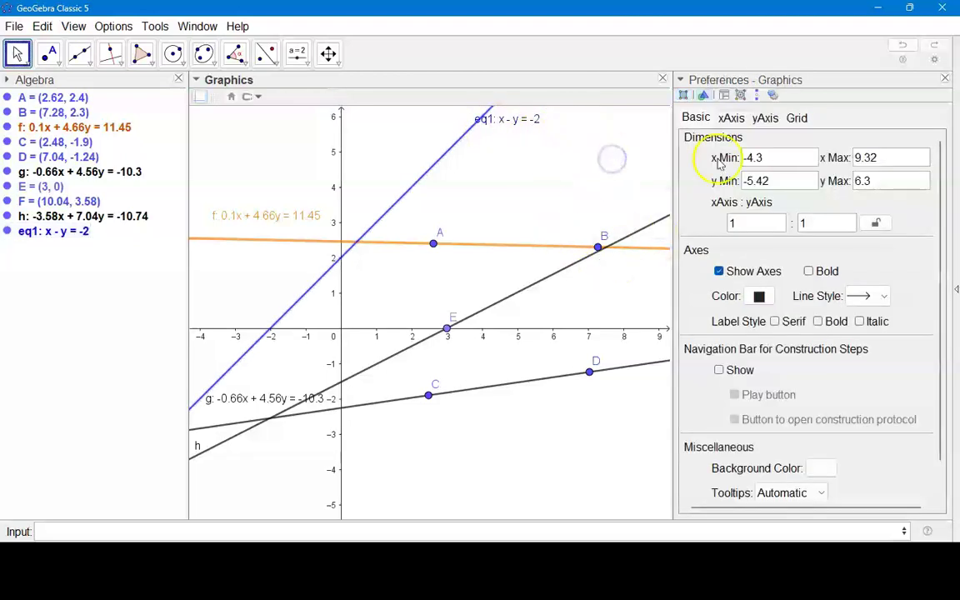
left_click(945, 79)
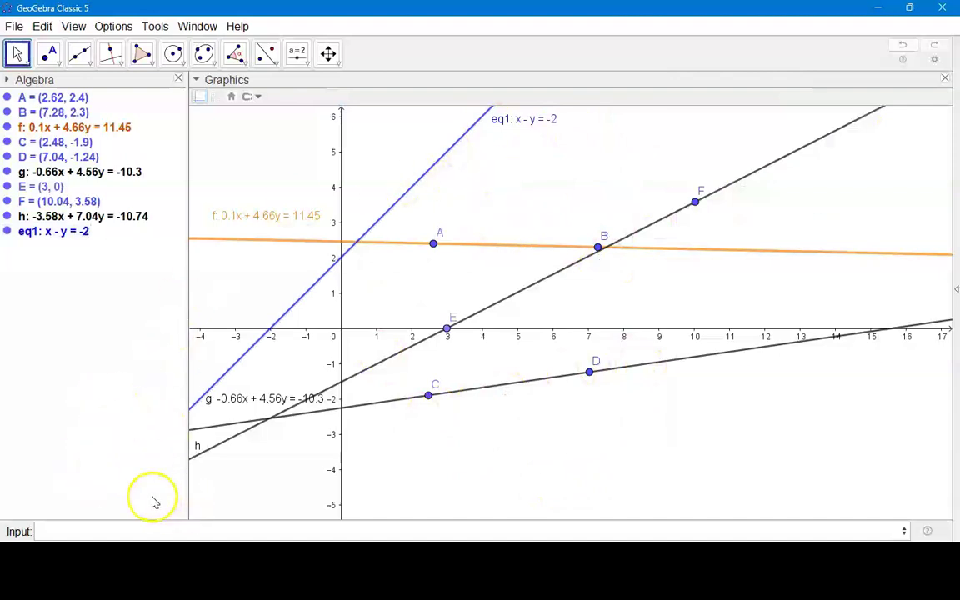
Step: Place two free points at about (4.98, 4.58) and (13.84, 3.58)
left_click(49, 52)
left_click(516, 167)
left_click(829, 202)
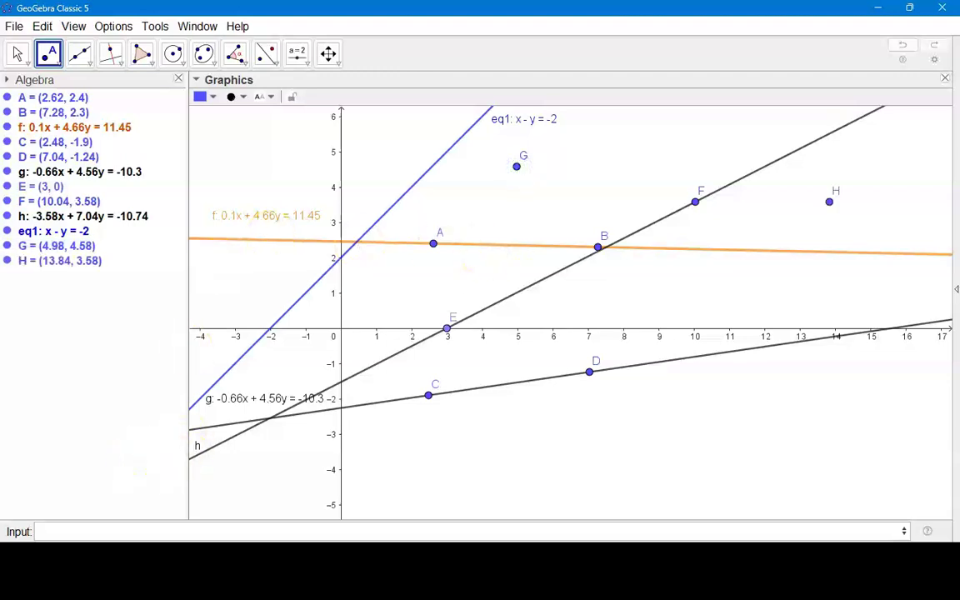
key("Escape")
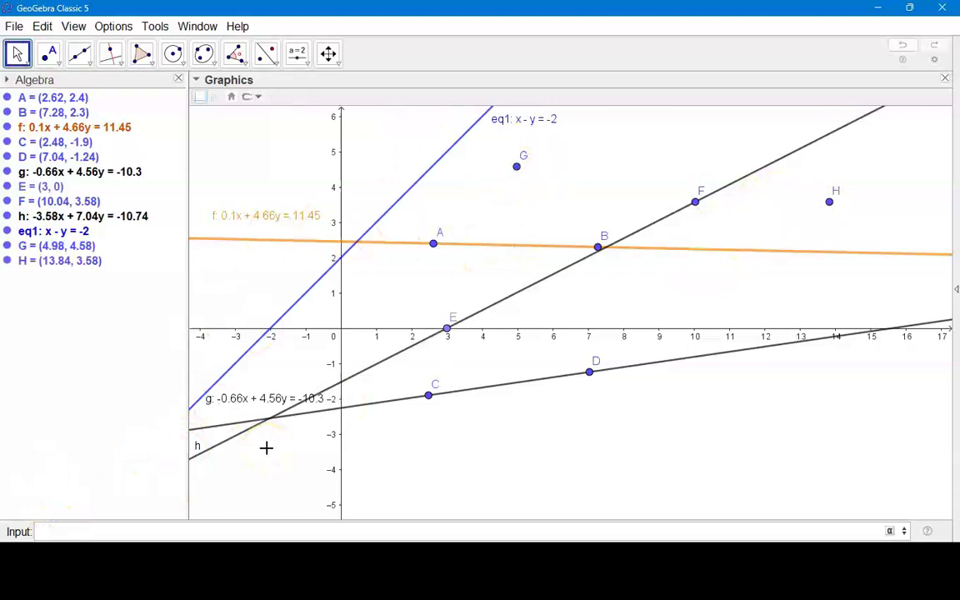
Step: Create a line through points G and H with the command Line(G, H)
left_click(63, 532)
type("Line")
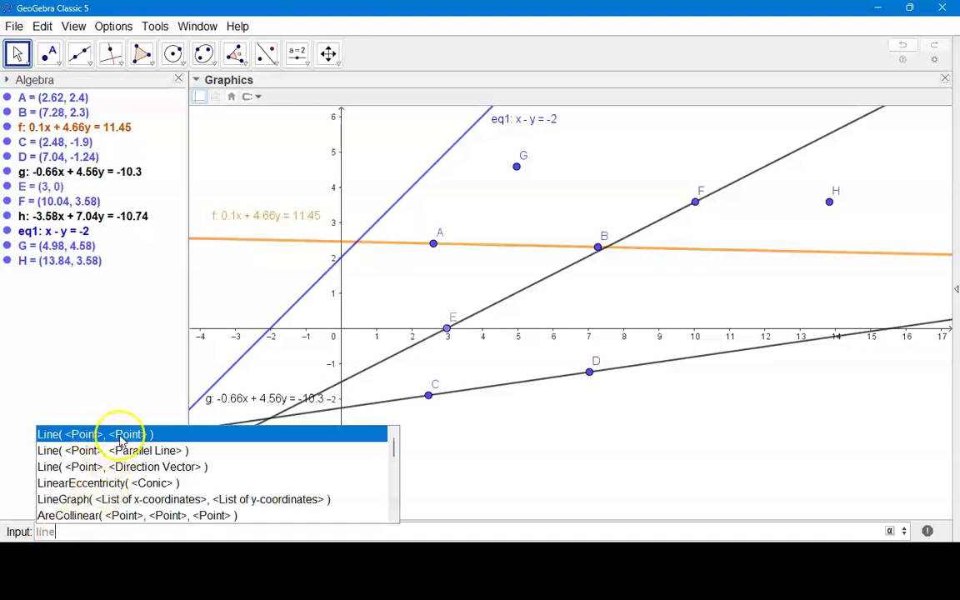
left_click(86, 437)
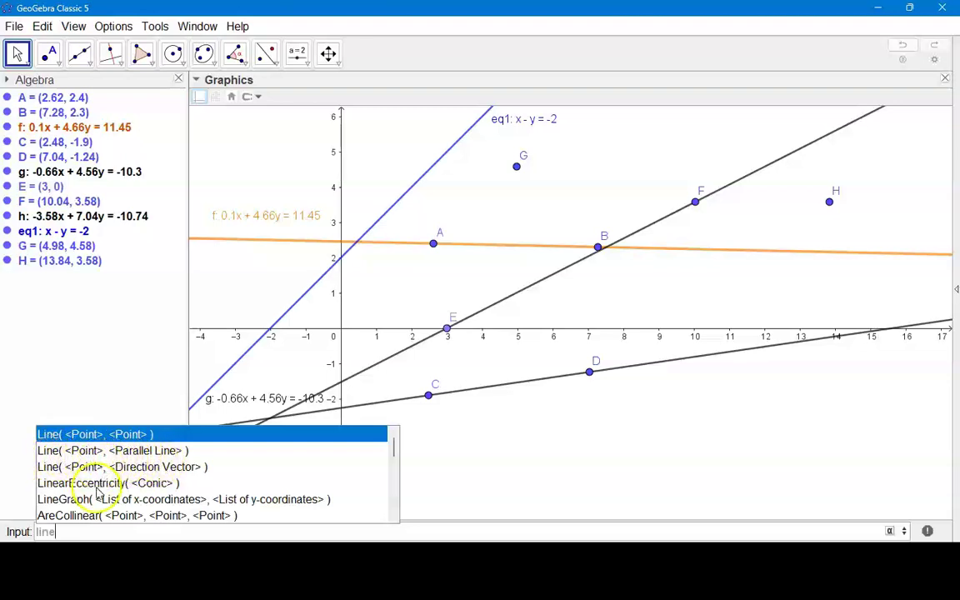
left_click(92, 434)
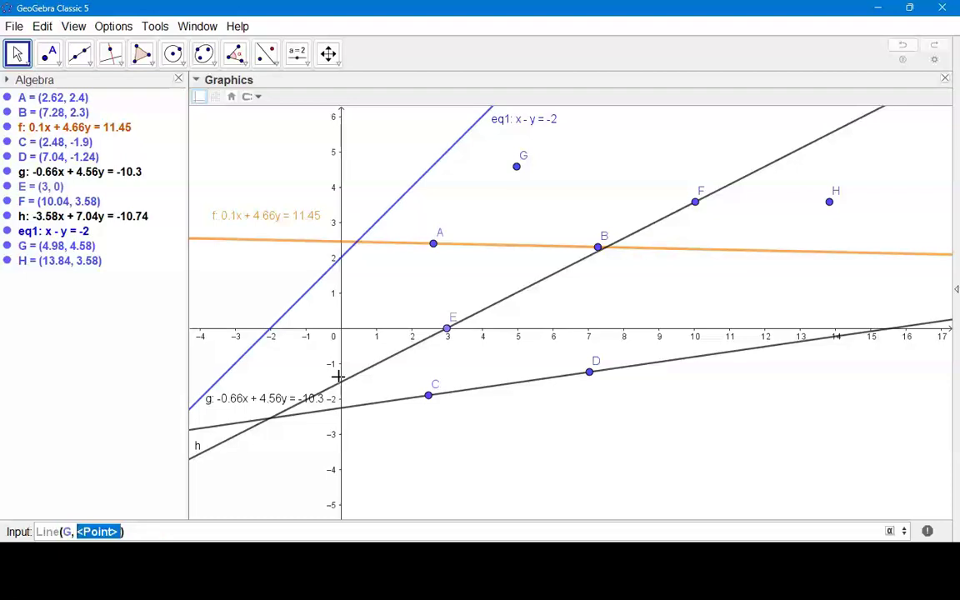
type("H")
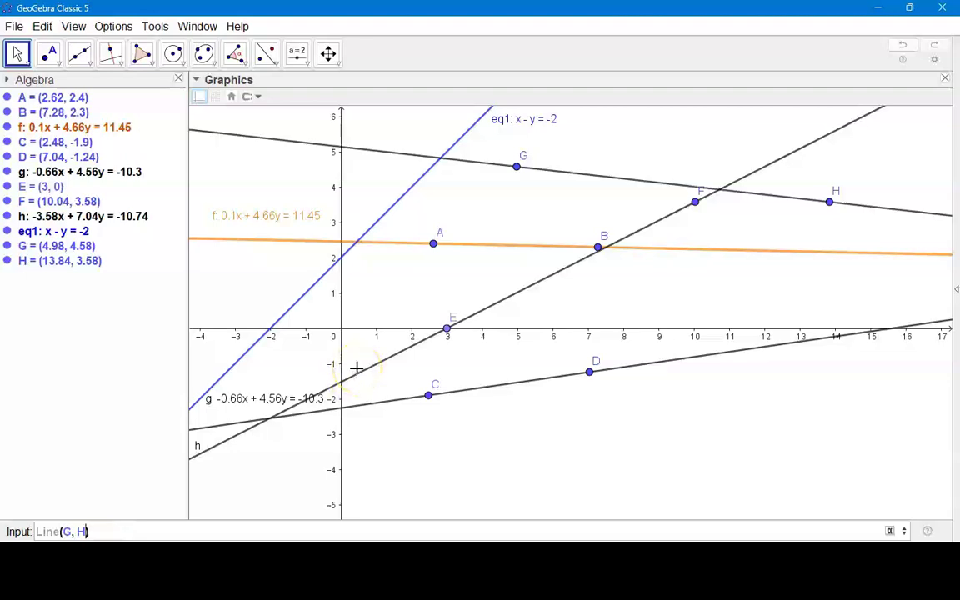
key("Return")
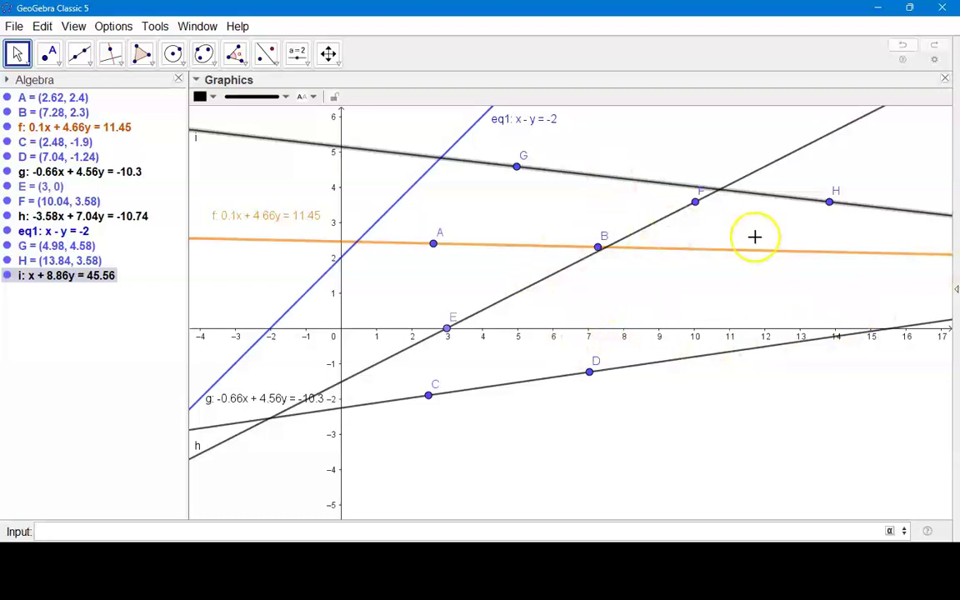
Step: Reposition points G and H and shift their line down, placing G at about (6.06, -3.74) and H at about (13.74, -3.84)
left_click_drag(517, 171, 566, 191)
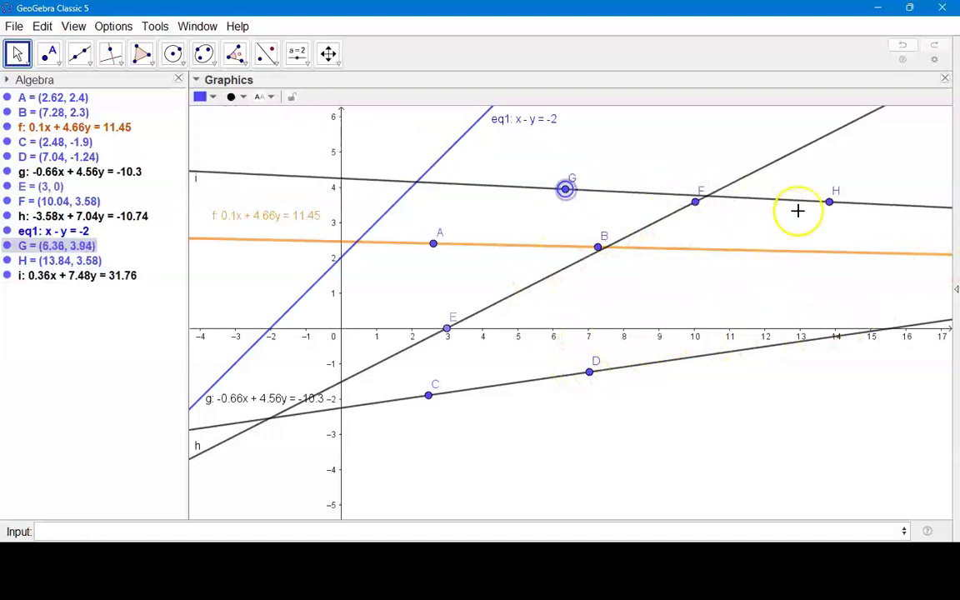
mouse_move(830, 203)
left_mouse_down()
mouse_move(831, 218)
mouse_move(836, 191)
left_mouse_up()
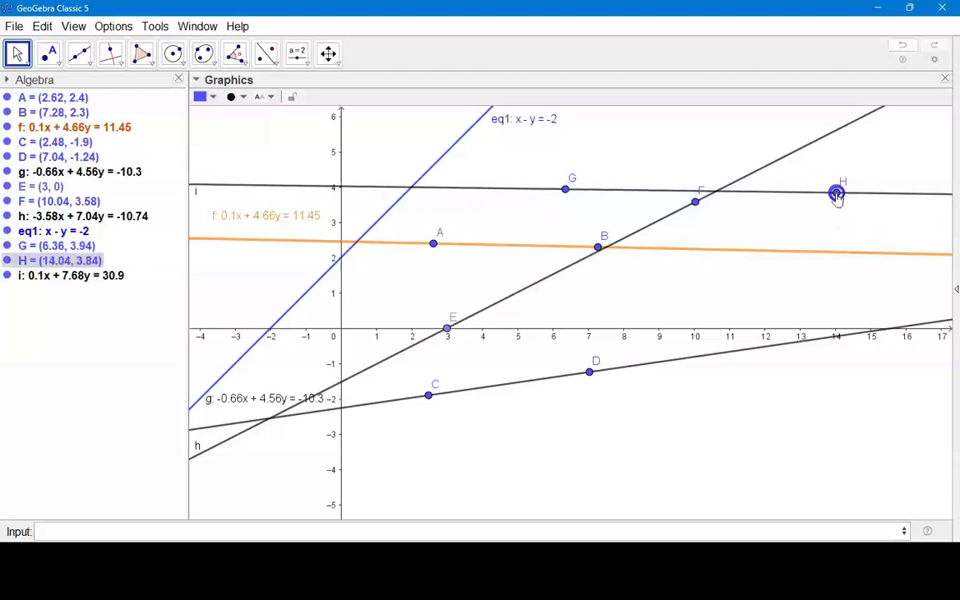
left_click_drag(647, 195, 636, 463)
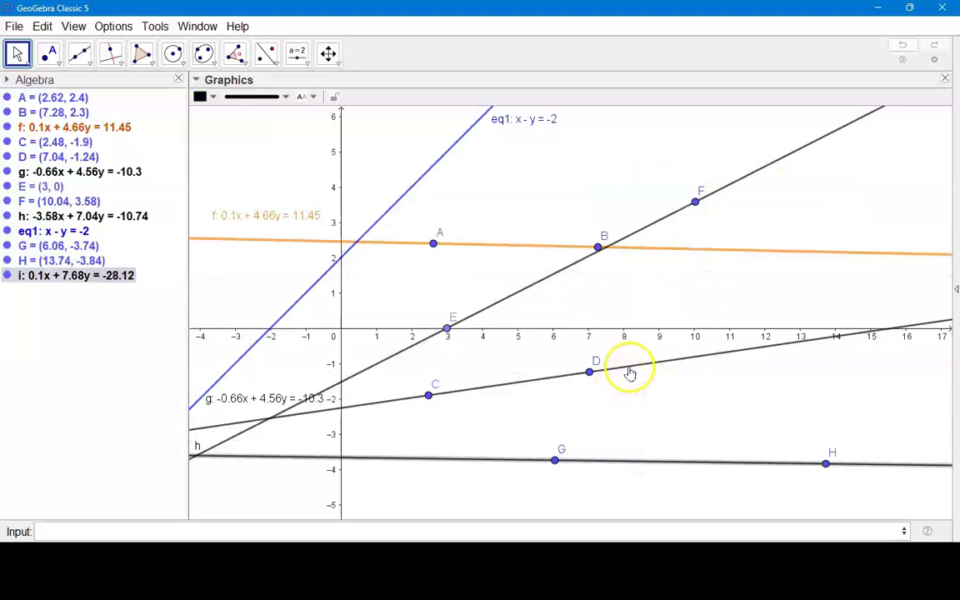
Step: Shift line CD down until C lies at about (2.36, -2.68) and line AB up until A lies at about (5.7, 3.68)
left_click_drag(629, 368, 625, 395)
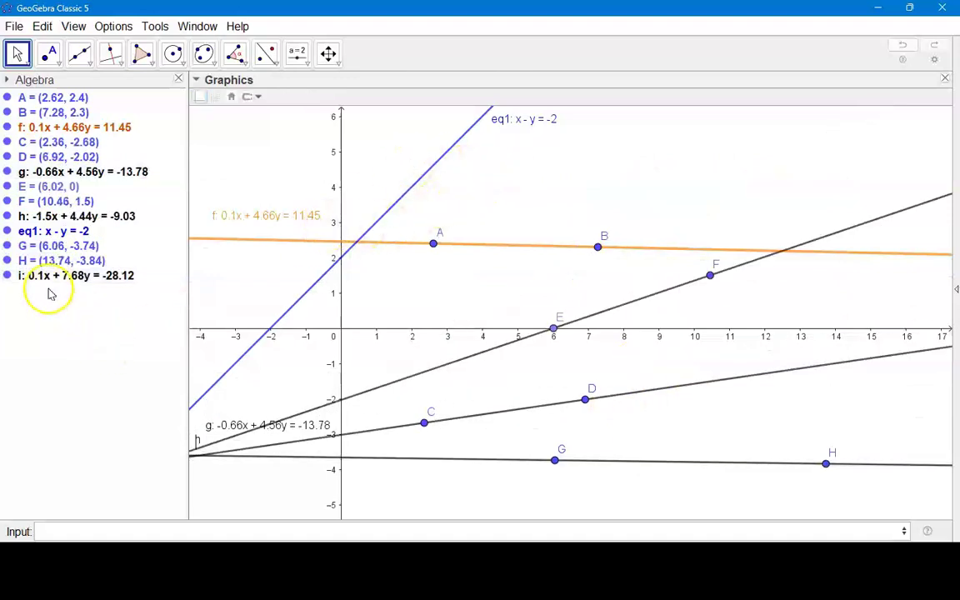
left_click(414, 190)
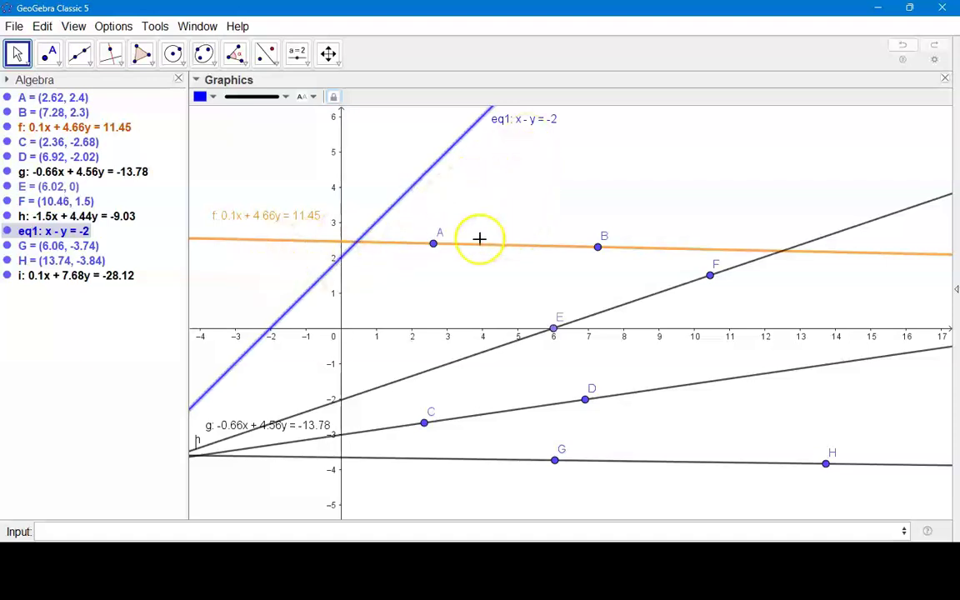
left_click_drag(524, 244, 596, 209)
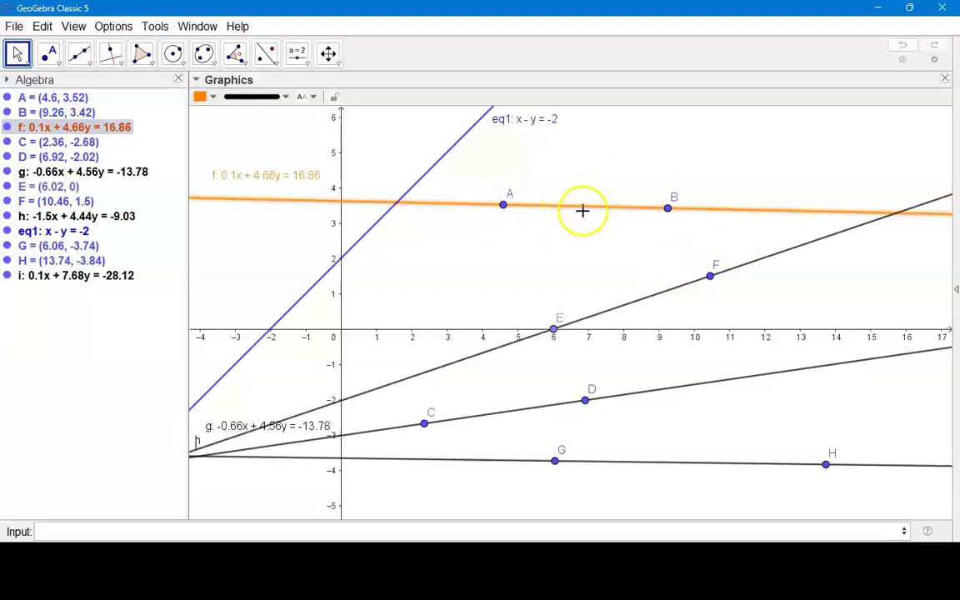
left_click_drag(585, 213, 623, 201)
Step: Move point E along the x-axis to about (6.5, 0) and point F to about (10.72, 1.72)
left_click_drag(556, 332, 579, 330)
left_click(710, 277)
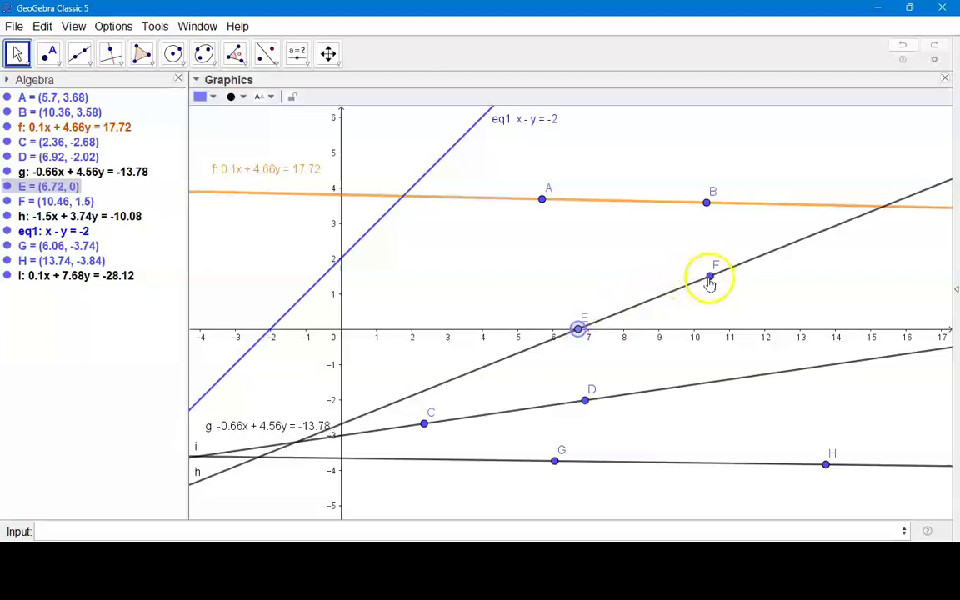
mouse_move(710, 279)
left_mouse_down()
mouse_move(702, 296)
mouse_move(683, 289)
mouse_move(720, 269)
left_mouse_up()
left_click(579, 328)
mouse_move(581, 329)
left_mouse_down()
mouse_move(589, 294)
mouse_move(592, 313)
mouse_move(553, 326)
mouse_move(471, 324)
mouse_move(635, 326)
mouse_move(527, 327)
mouse_move(574, 326)
left_mouse_up()
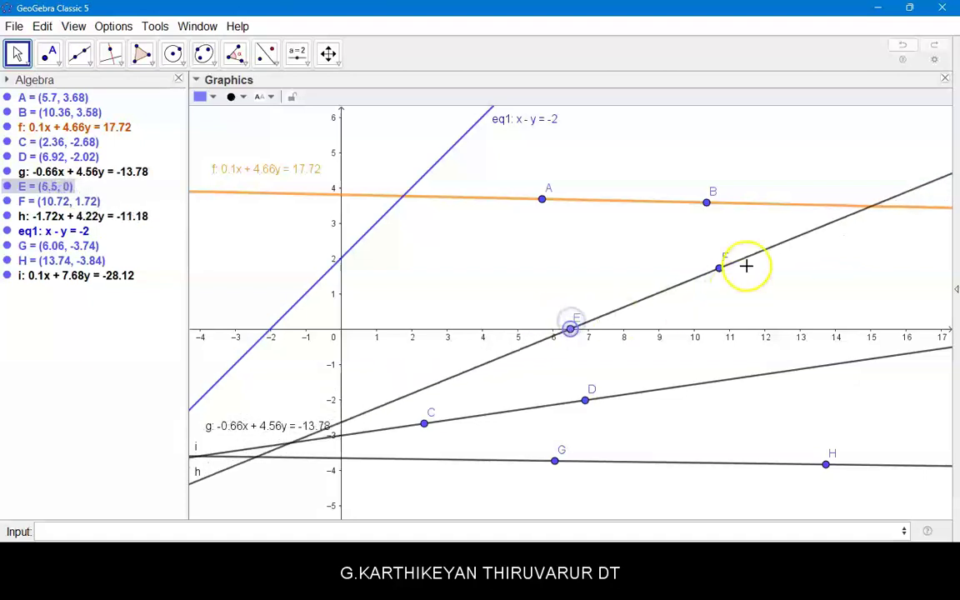
Step: Detach point E from the x-axis with Attach / Detach Point, leaving it at about (6.9, 0.4)
left_click(48, 52)
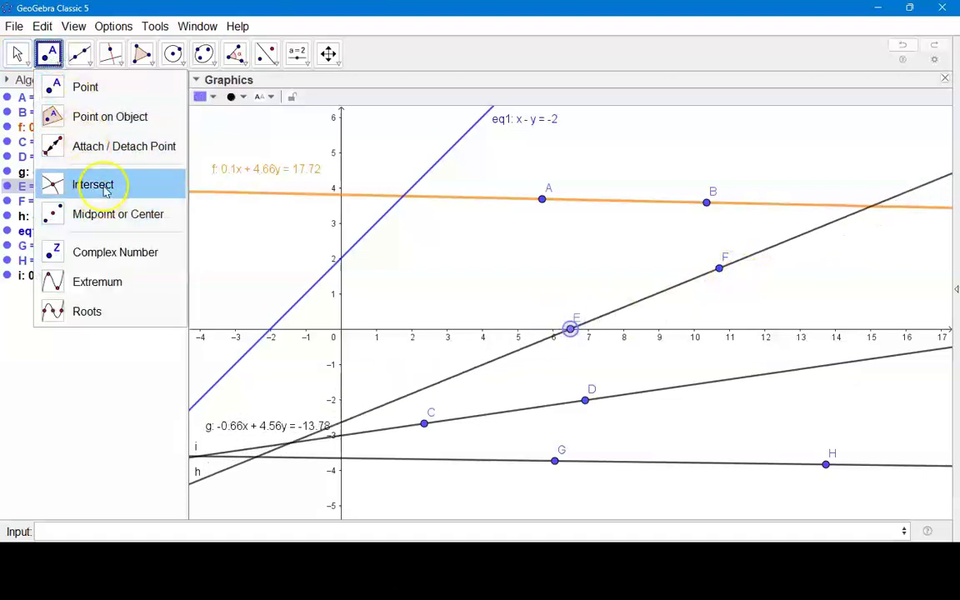
left_click(117, 149)
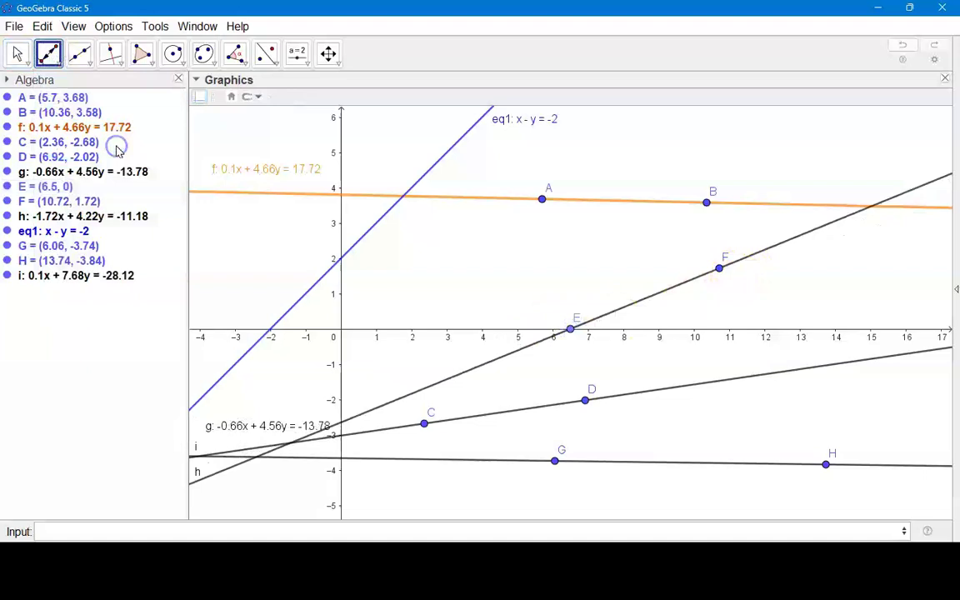
left_click(570, 330)
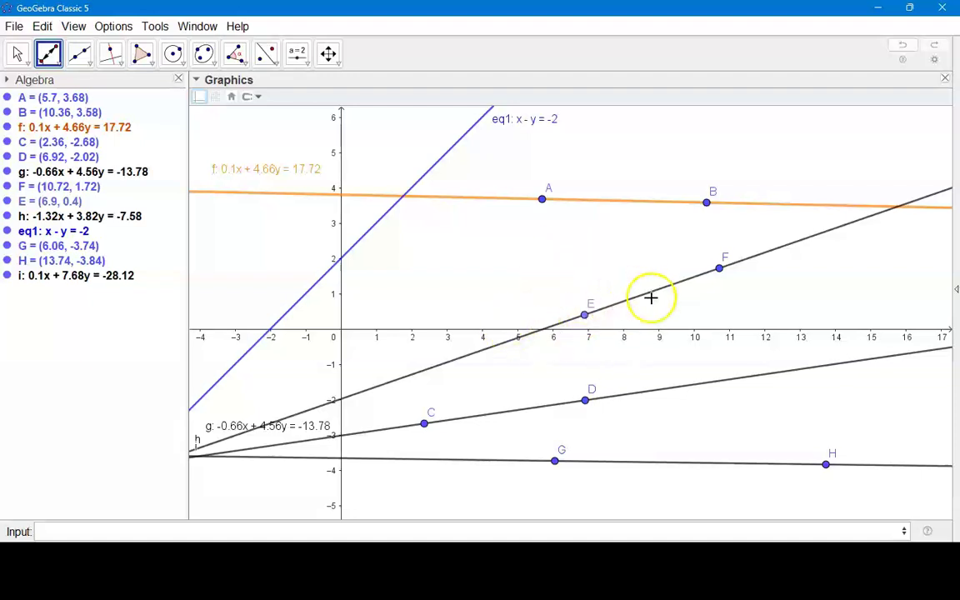
Step: Move the whole line EF so that E lies at about (6.4, 1.2) and F at about (10.22, 2.52)
left_click(17, 53)
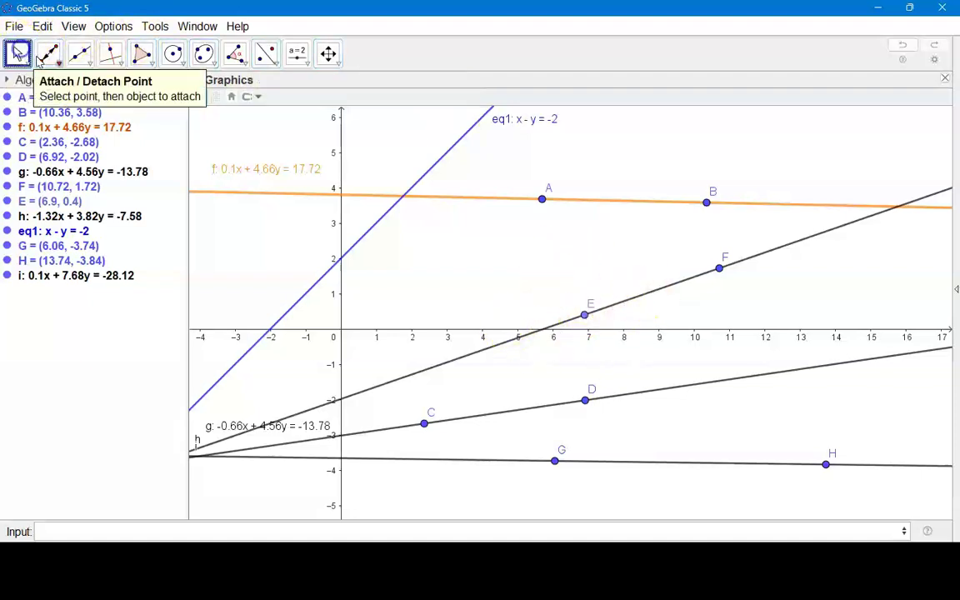
left_click_drag(645, 298, 617, 275)
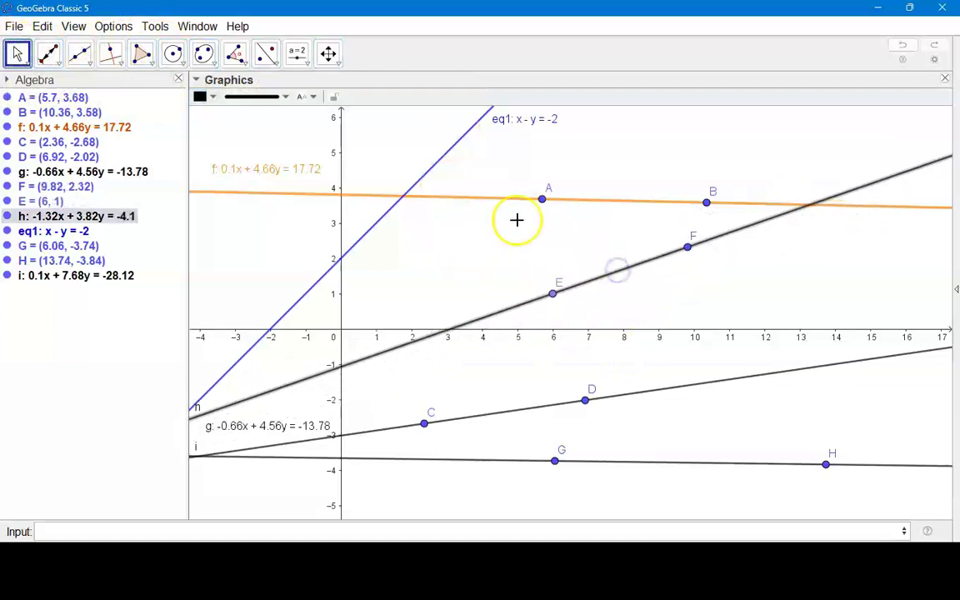
left_click_drag(614, 281, 642, 268)
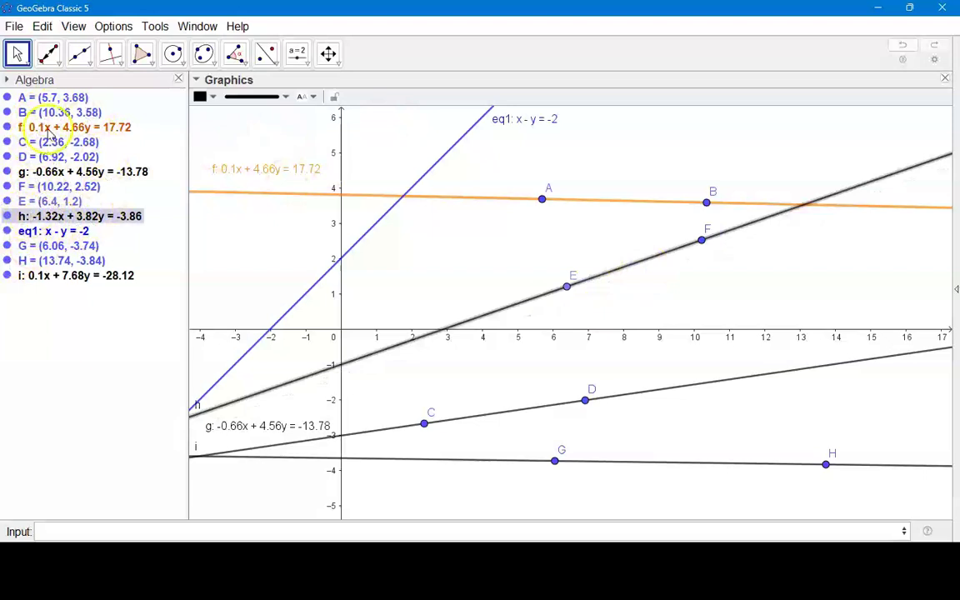
Step: Switch the algebra descriptions to Definition, to Description, and back to Value
left_click(8, 80)
left_click(60, 98)
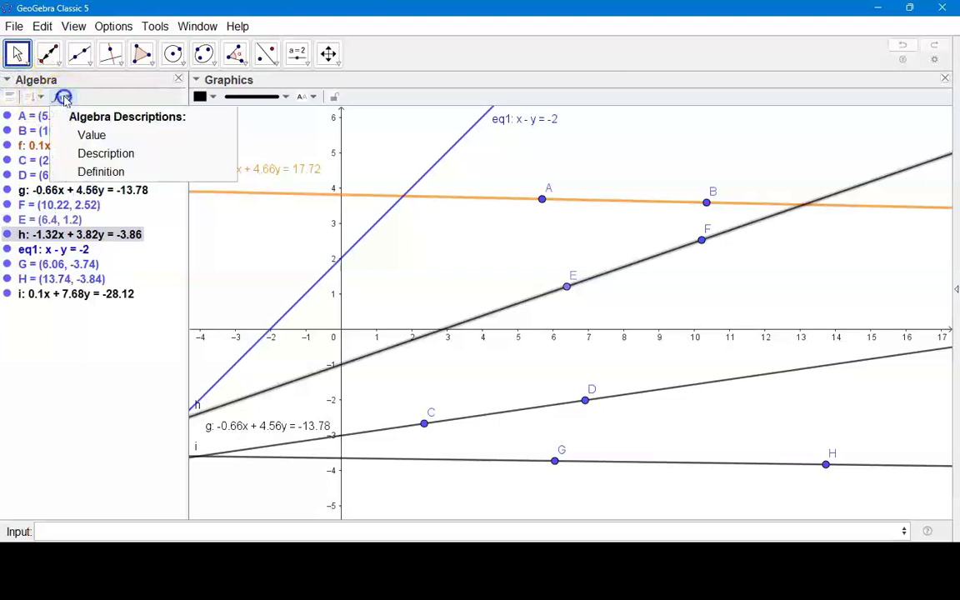
left_click(90, 170)
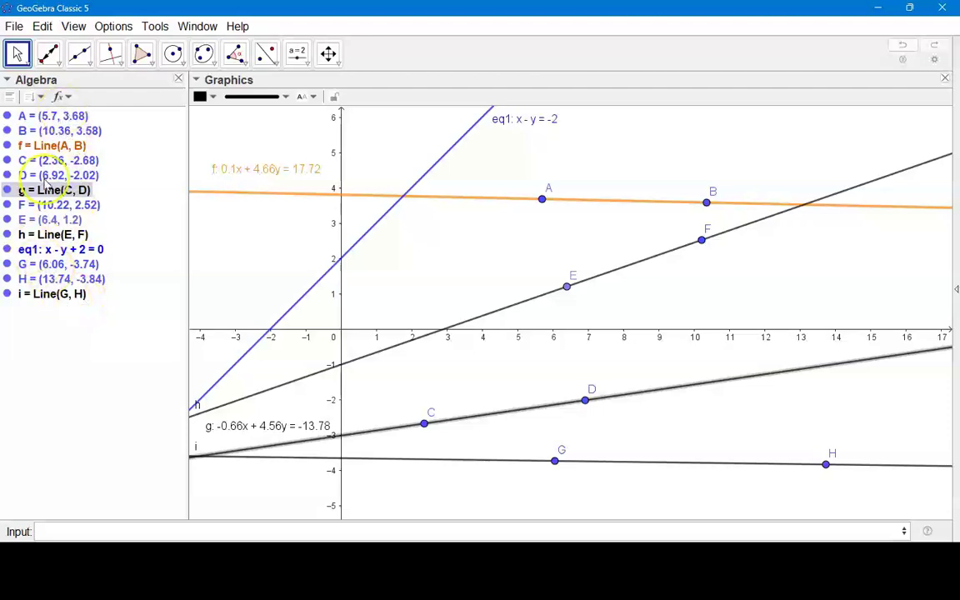
left_click(60, 97)
left_click(94, 156)
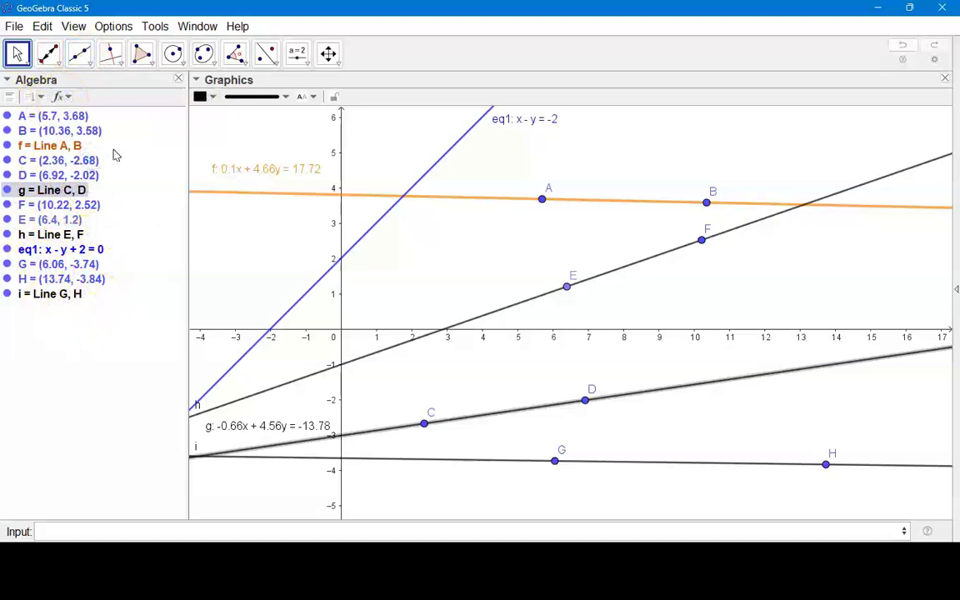
left_click(72, 101)
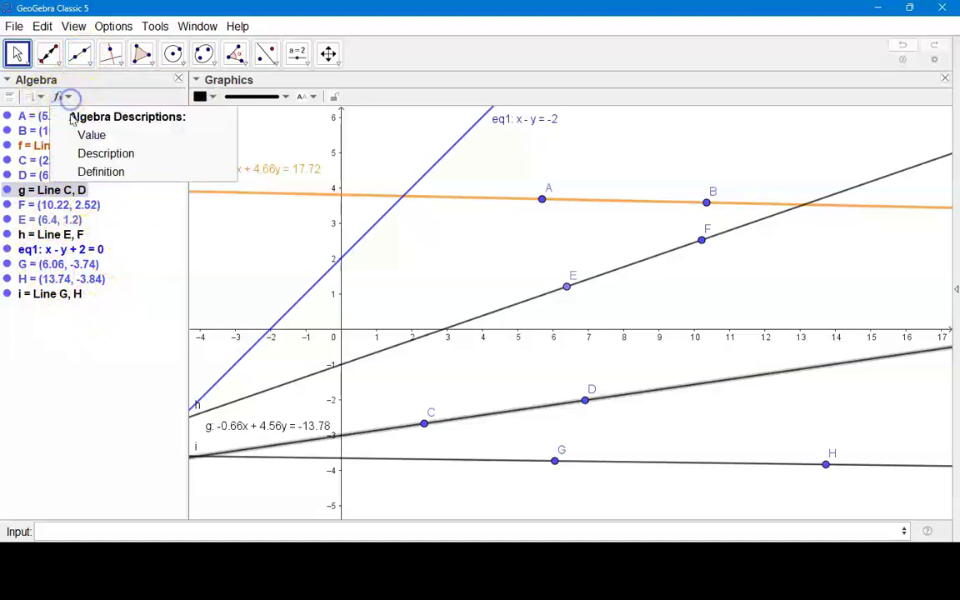
left_click(91, 133)
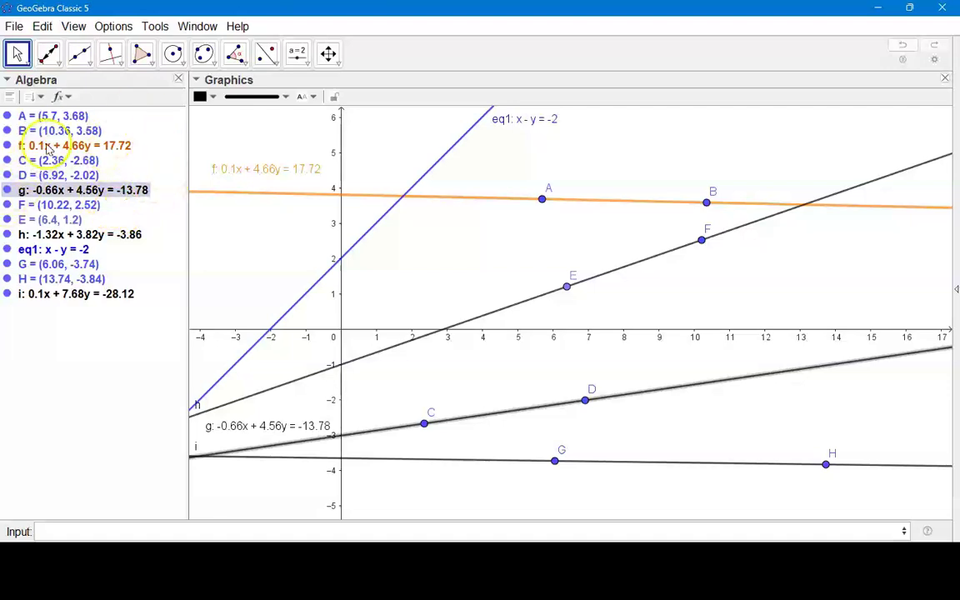
Step: Set the equation form of lines g, h and i to a x + b y + c = 0 and of line f to y = m x + b
right_click(83, 190)
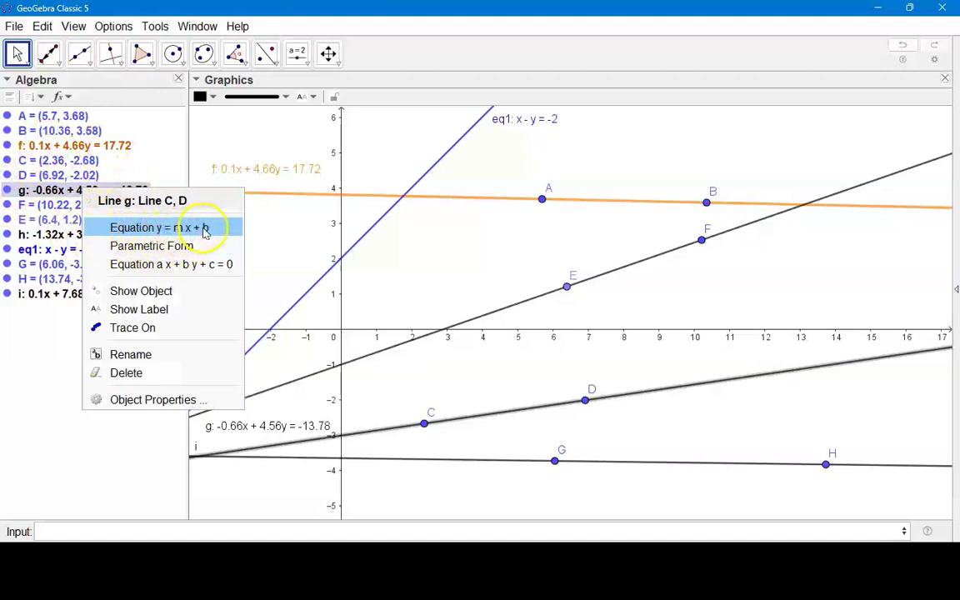
left_click(163, 265)
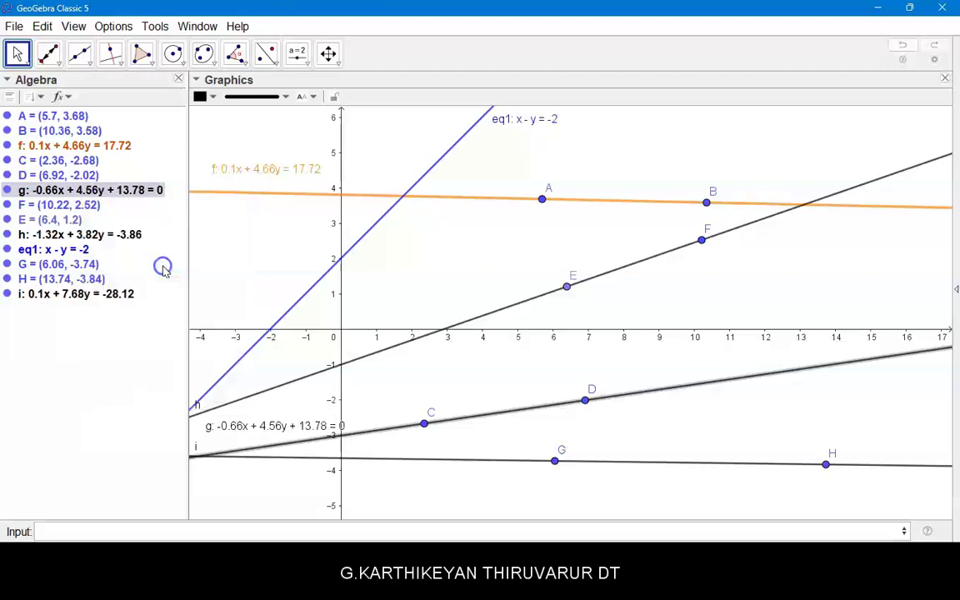
right_click(116, 240)
left_click(179, 312)
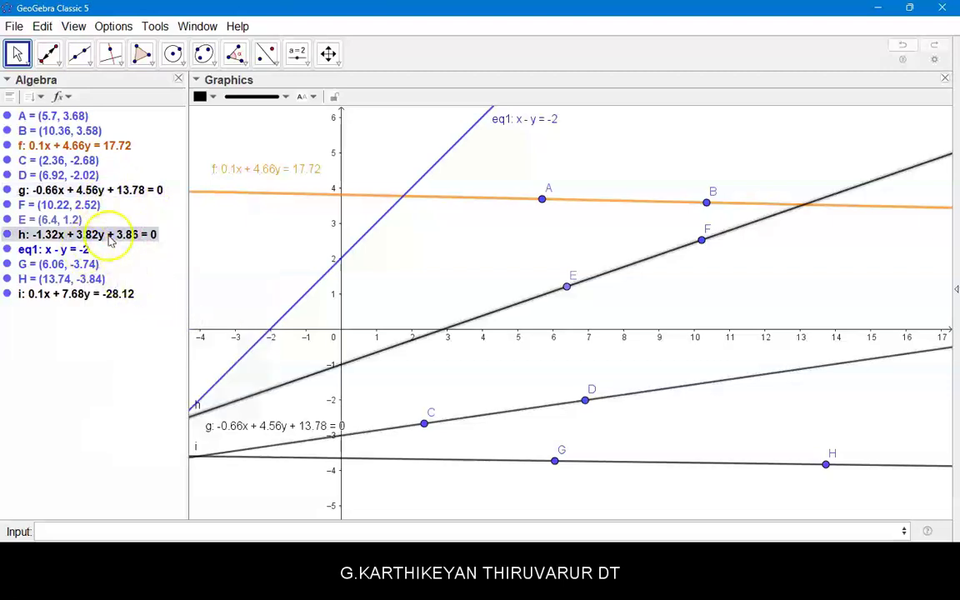
right_click(104, 295)
left_click(175, 373)
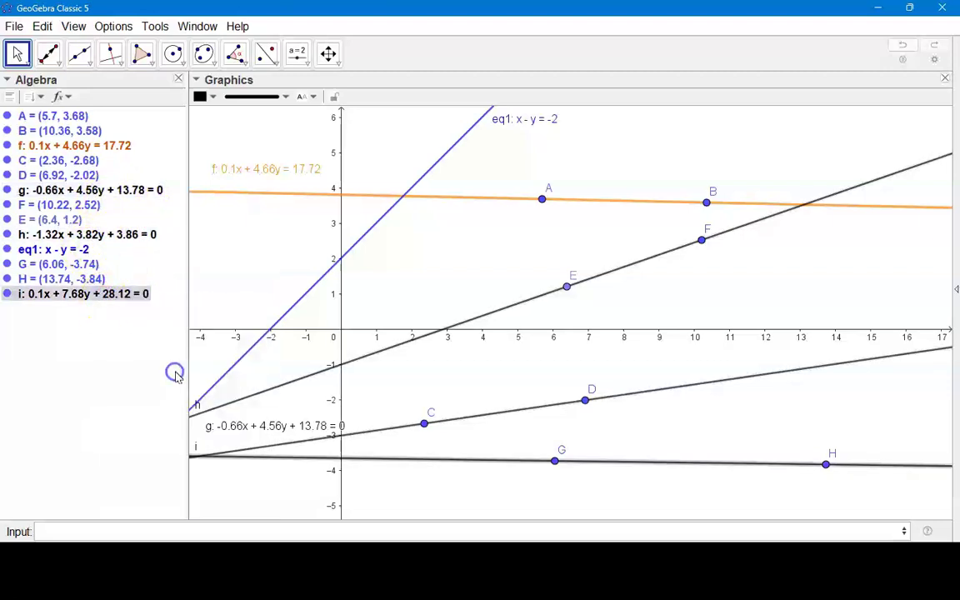
right_click(87, 149)
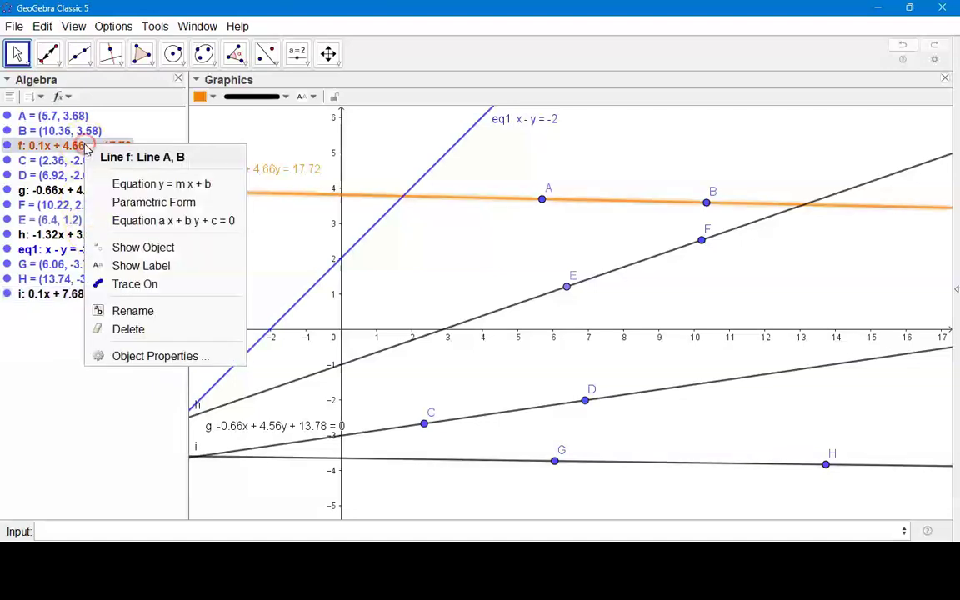
left_click(138, 182)
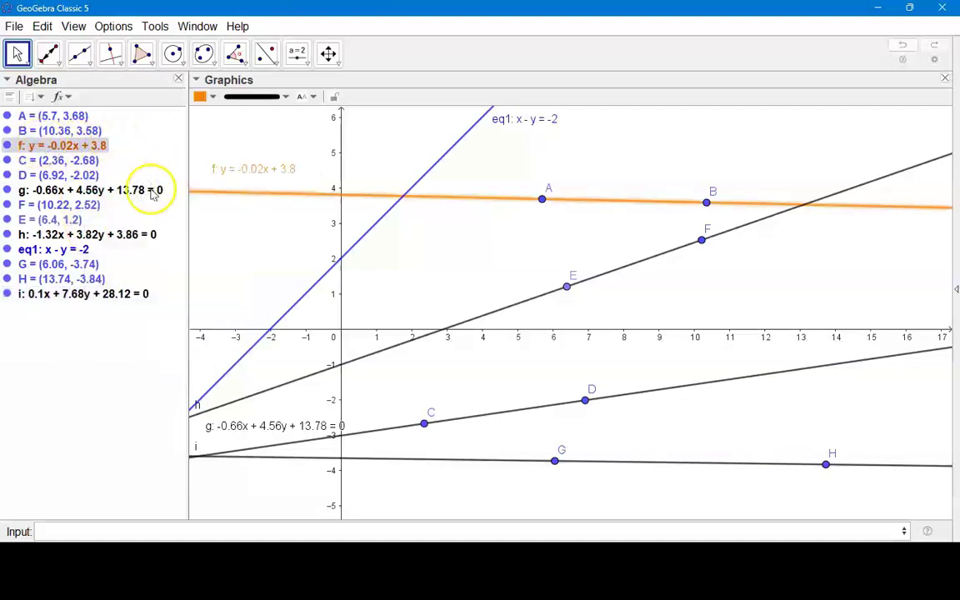